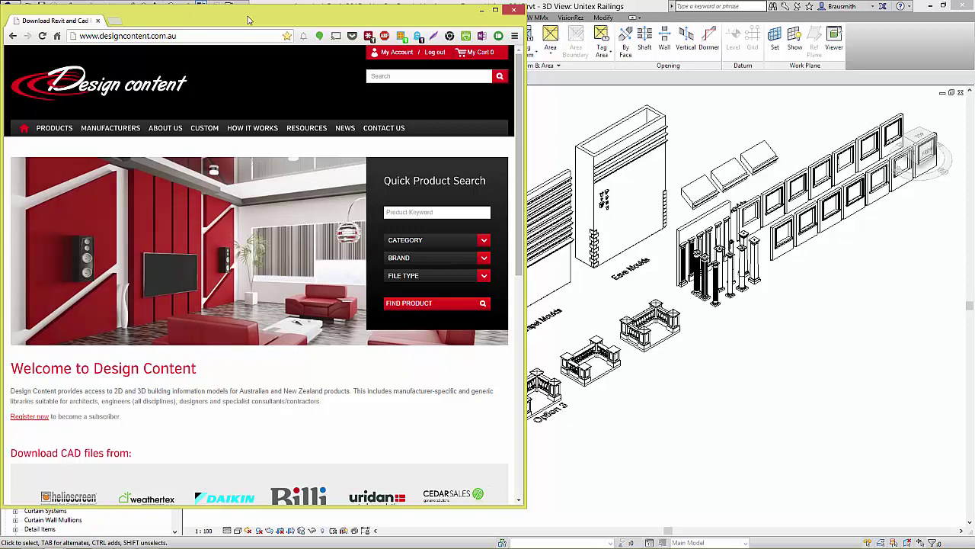
# - Open the Unitex page from the Products > Manufacturers list on the Design Content site
pyautogui.moveTo(54, 131)
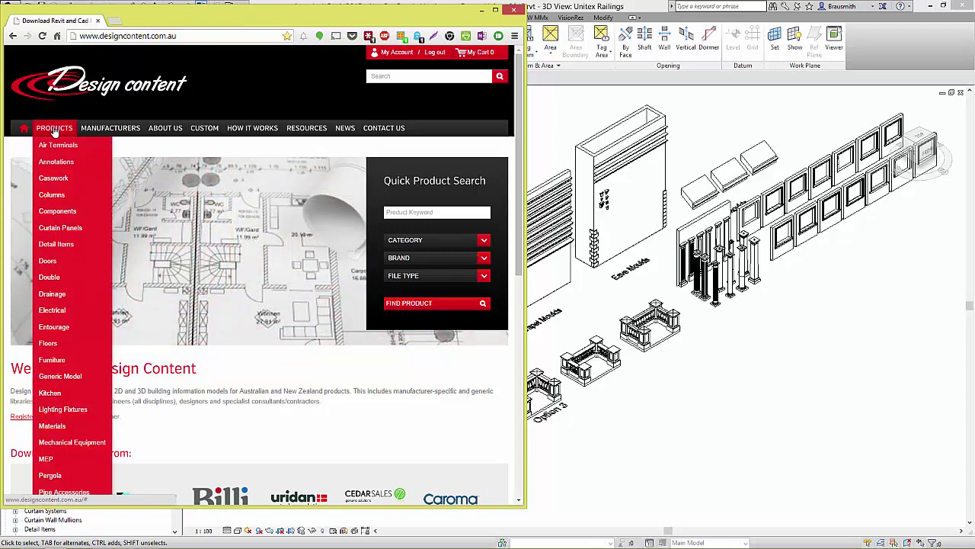
pyautogui.moveTo(119, 131)
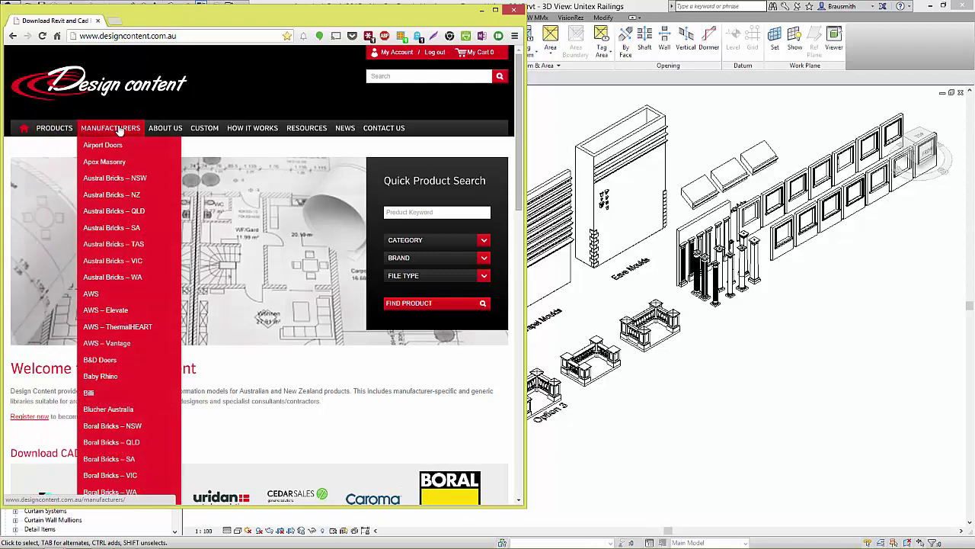
pyautogui.scroll(-3, 116, 213)
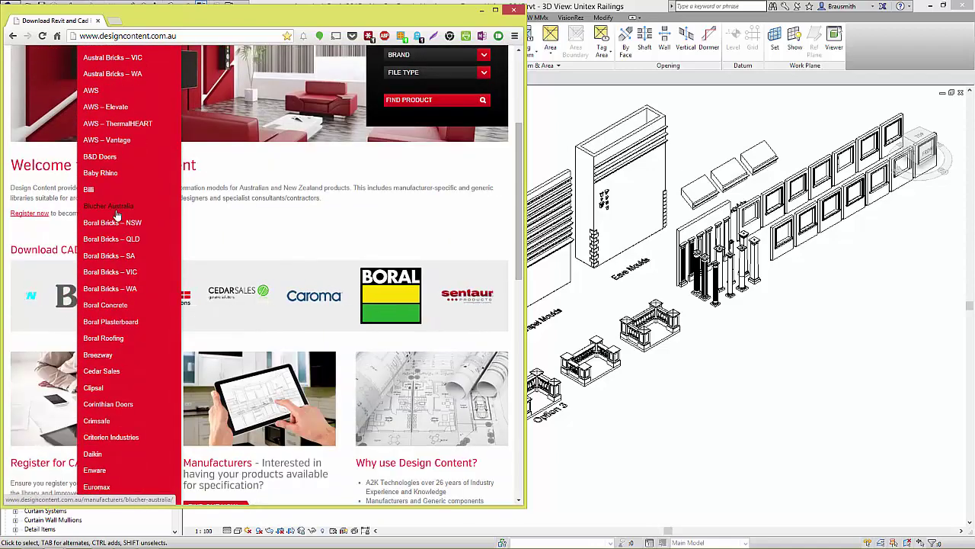
pyautogui.scroll(-10, 116, 216)
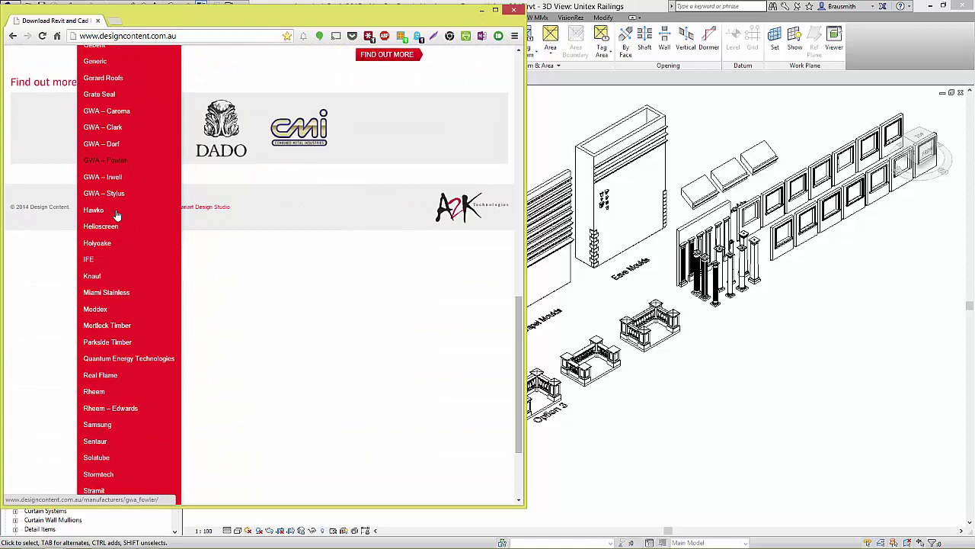
pyautogui.scroll(-2, 117, 215)
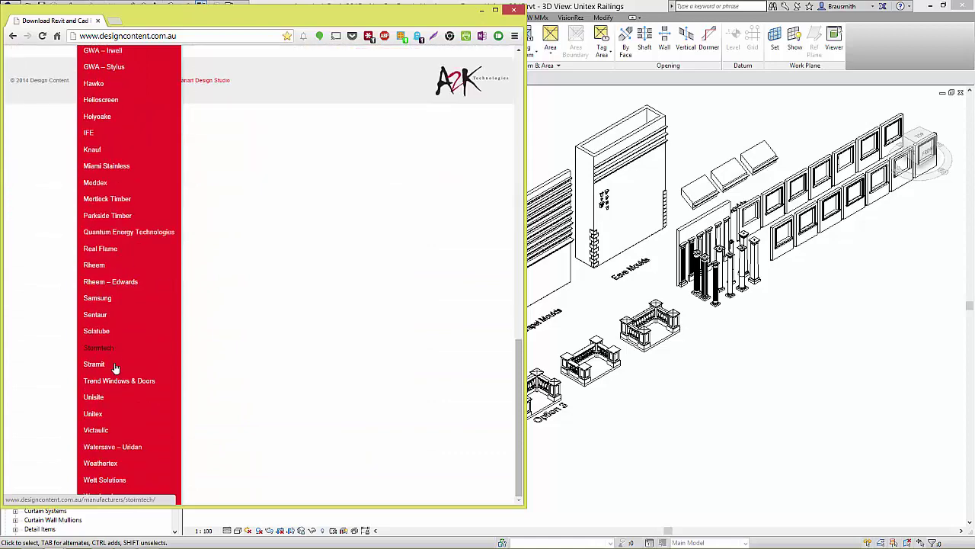
pyautogui.click(113, 414)
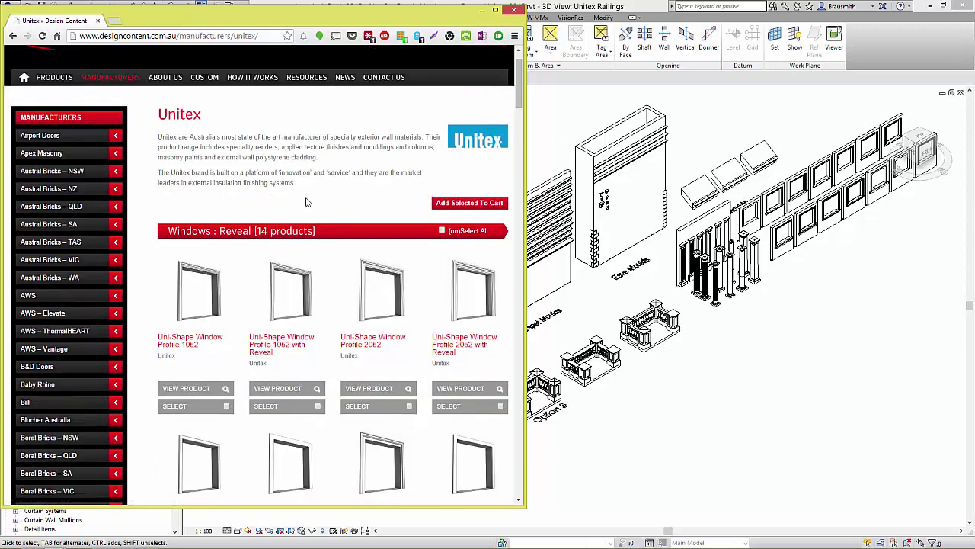
# - Scroll to Generic Model: Wall Mouldings and open the Uni-Shape Keystone Moulding K21A product
pyautogui.moveTo(296, 234)
pyautogui.mouseDown()
pyautogui.moveTo(213, 222)
pyautogui.moveTo(160, 187)
pyautogui.moveTo(175, 208)
pyautogui.moveTo(301, 234)
pyautogui.mouseUp()
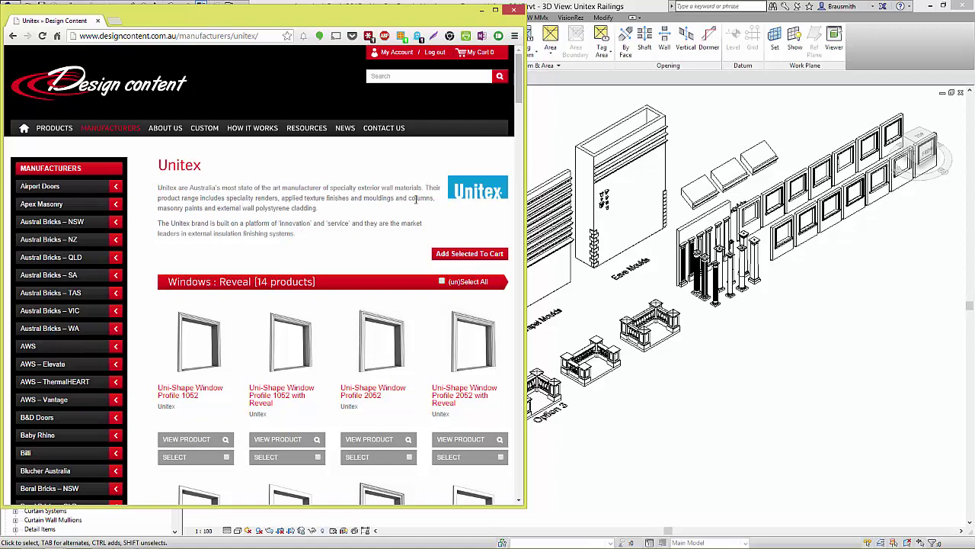
pyautogui.moveTo(521, 90); pyautogui.dragTo(518, 490)
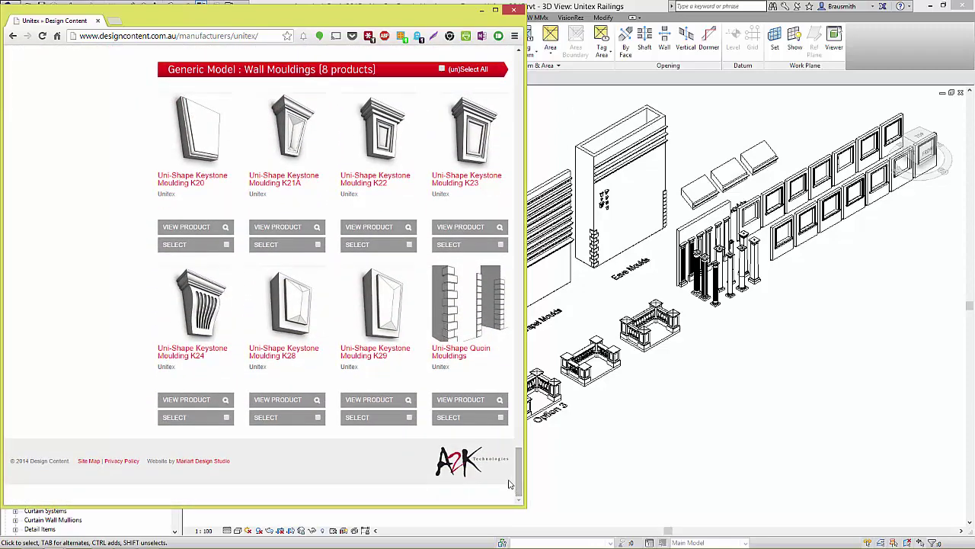
pyautogui.click(286, 185)
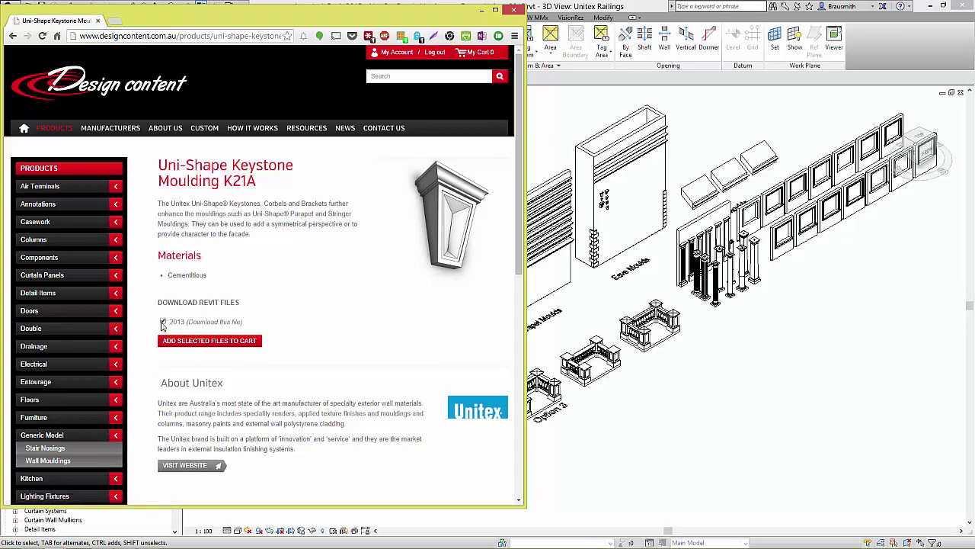
# - Add the K21A 2013 Revit file to the cart, download only, and minimise Chrome
pyautogui.click(198, 343)
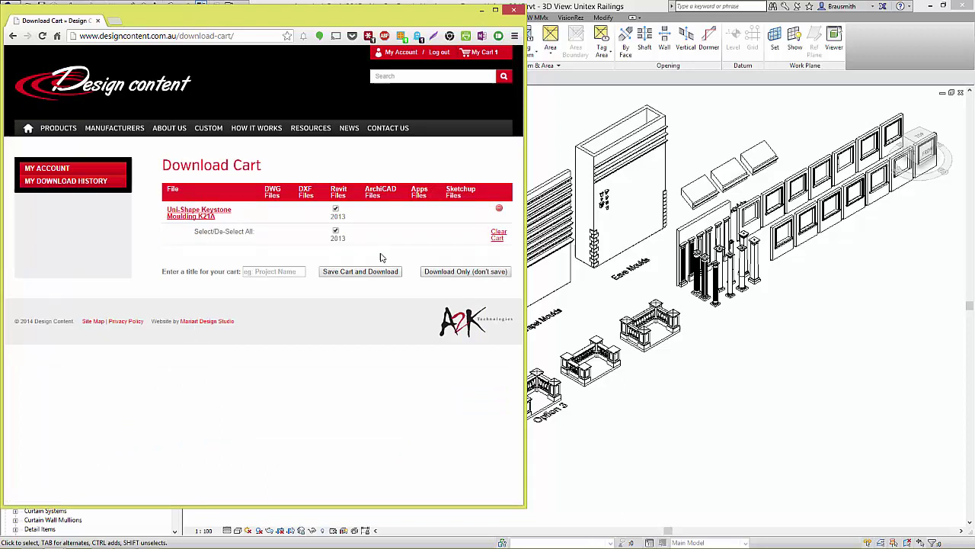
pyautogui.click(467, 272)
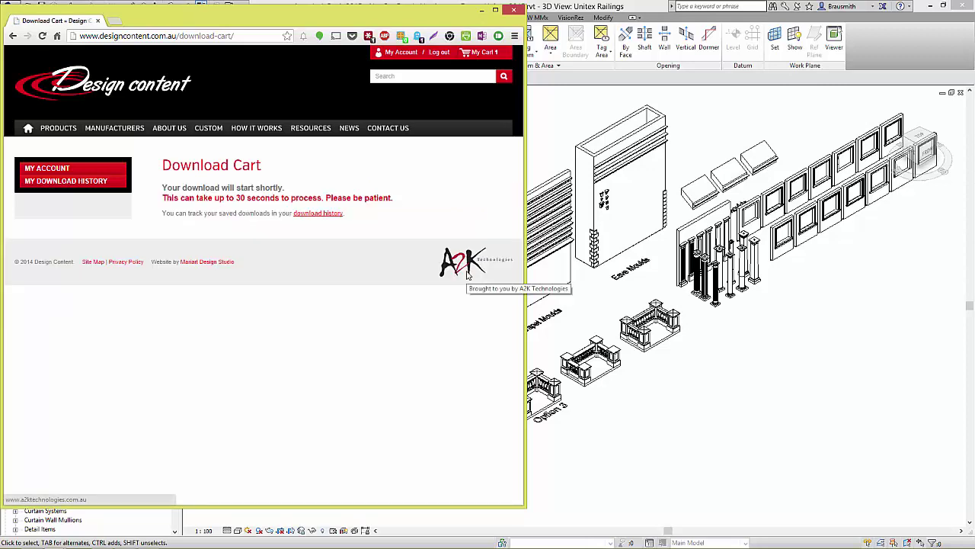
pyautogui.click(482, 10)
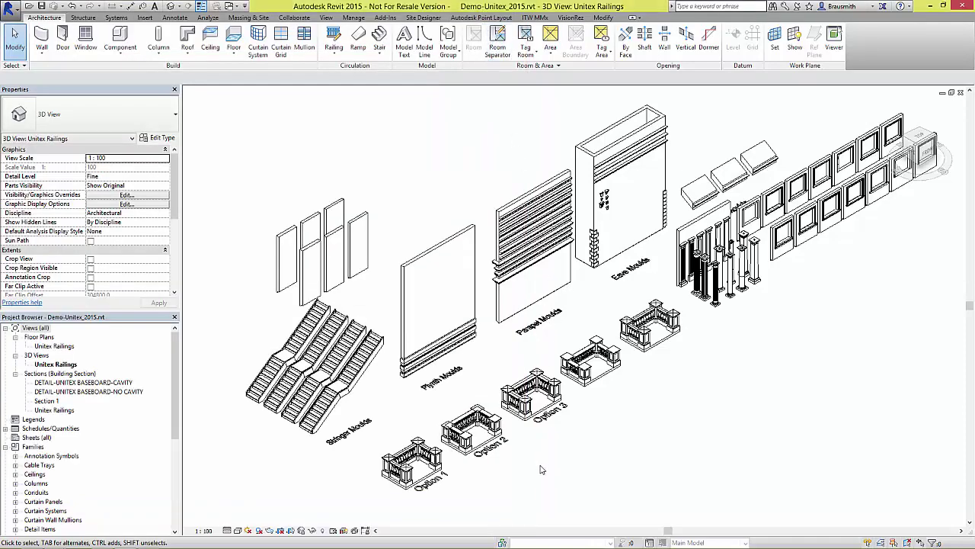
# - Zoom to the stair, inspect its Stringer Mould-Unitex railing, then frame the Plynth Moulds
pyautogui.keyDown('shift'); pyautogui.moveTo(595, 433); pyautogui.dragTo(297, 457, button='middle'); pyautogui.keyUp('shift')
pyautogui.scroll(2, 212, 406)
pyautogui.scroll(6, 211, 406)
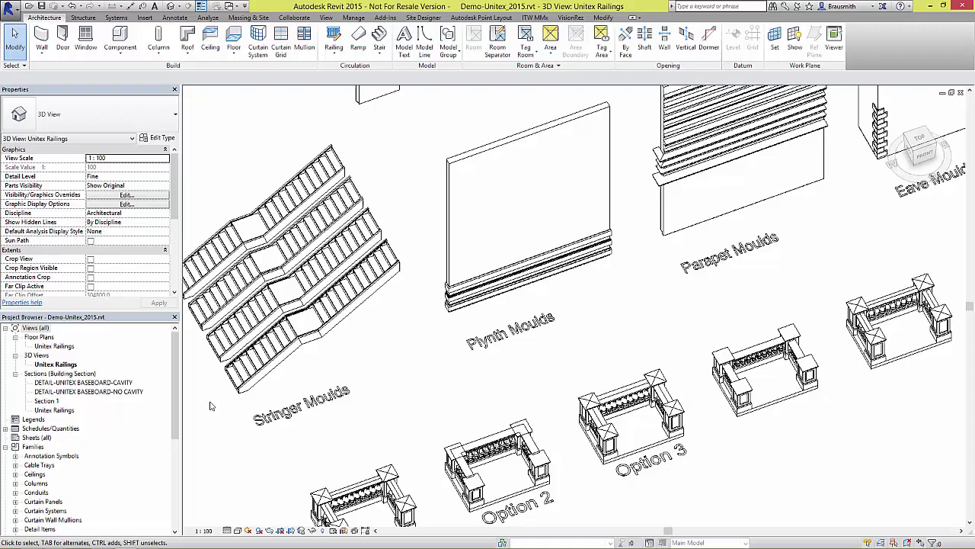
pyautogui.scroll(1, 212, 406)
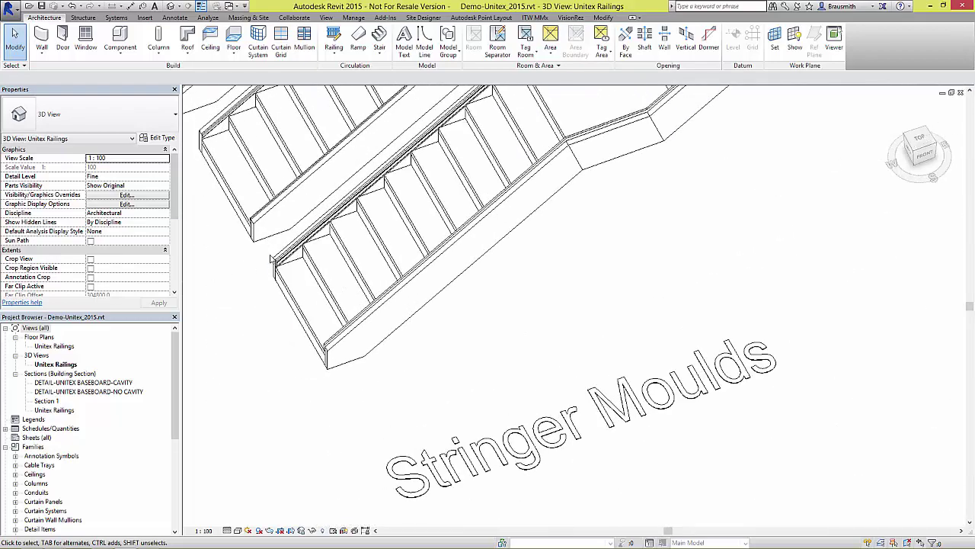
pyautogui.scroll(4, 272, 260)
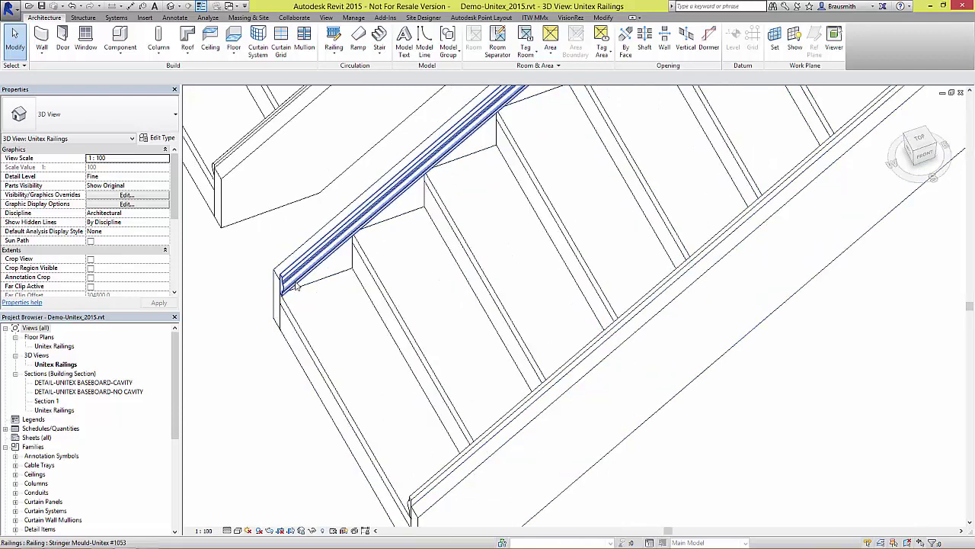
pyautogui.click(296, 285)
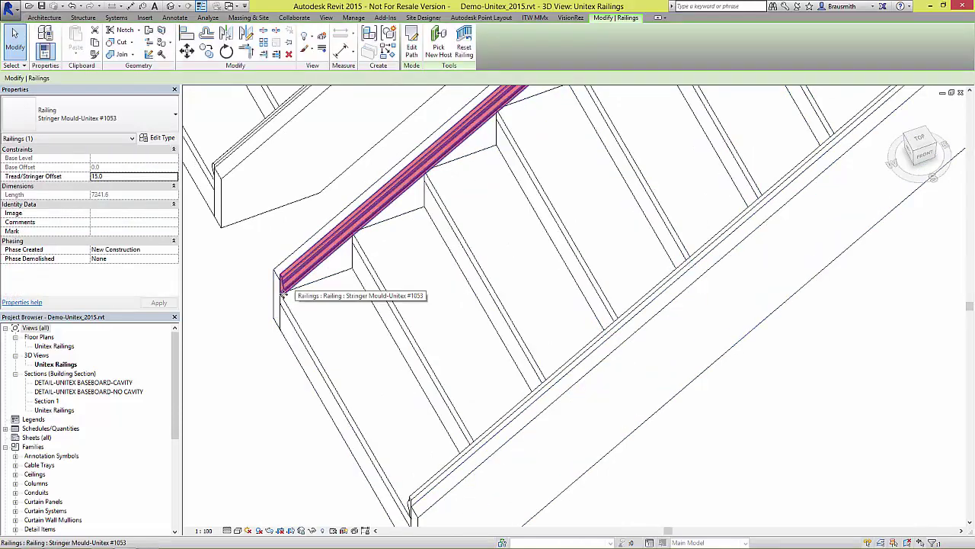
pyautogui.press('Escape')
pyautogui.scroll(-1, 328, 251)
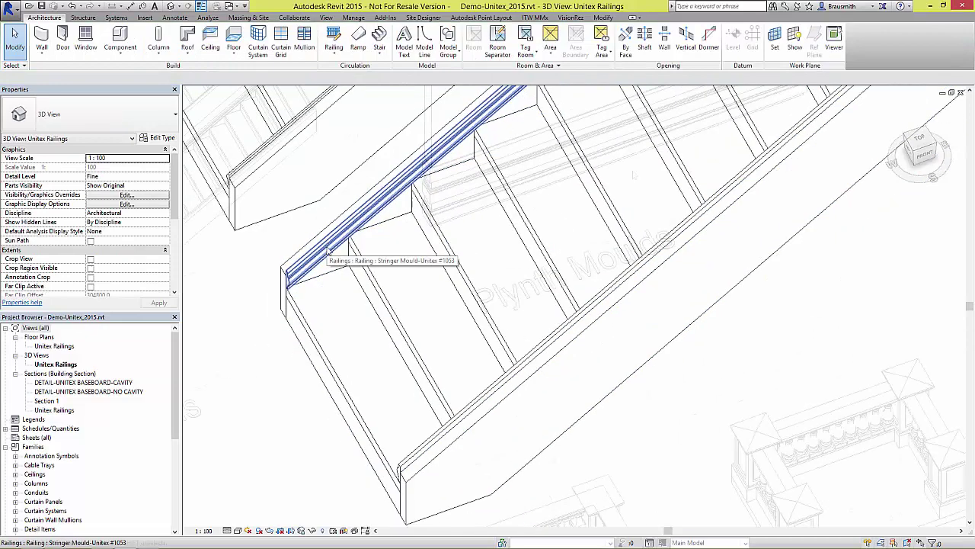
pyautogui.scroll(4, 633, 175)
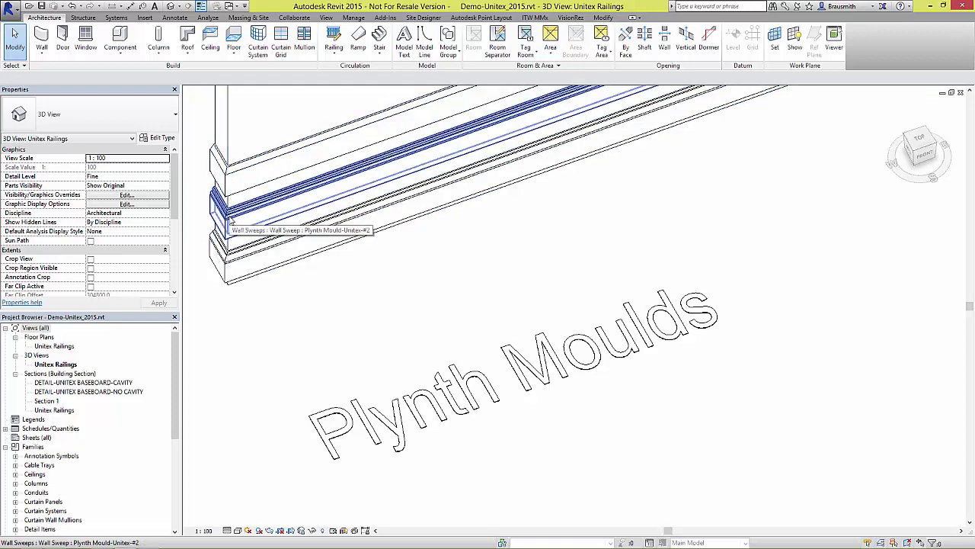
# - Pan, orbit and zoom onto the Parapet Moulds wall's stacked Parapet Mould-Unitex sweeps
pyautogui.scroll(-2, 305, 190)
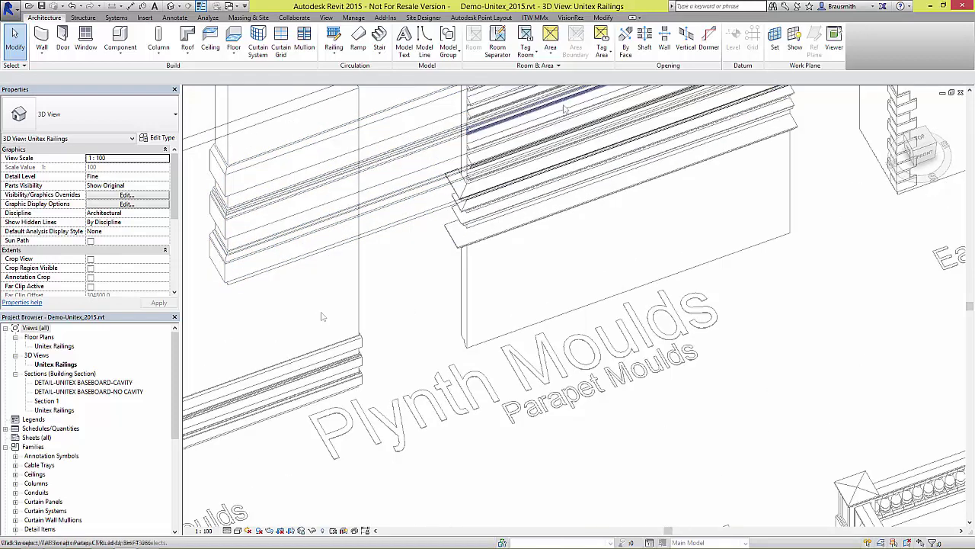
pyautogui.moveTo(487, 153); pyautogui.dragTo(534, 335, button='middle')
pyautogui.scroll(1, 554, 139)
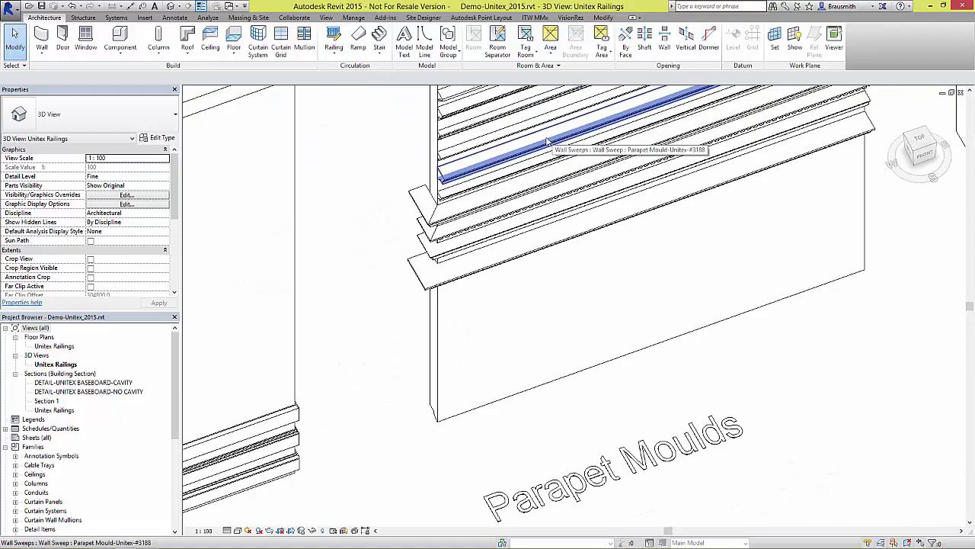
pyautogui.keyDown('shift'); pyautogui.moveTo(436, 161); pyautogui.dragTo(481, 98, button='middle'); pyautogui.keyUp('shift')
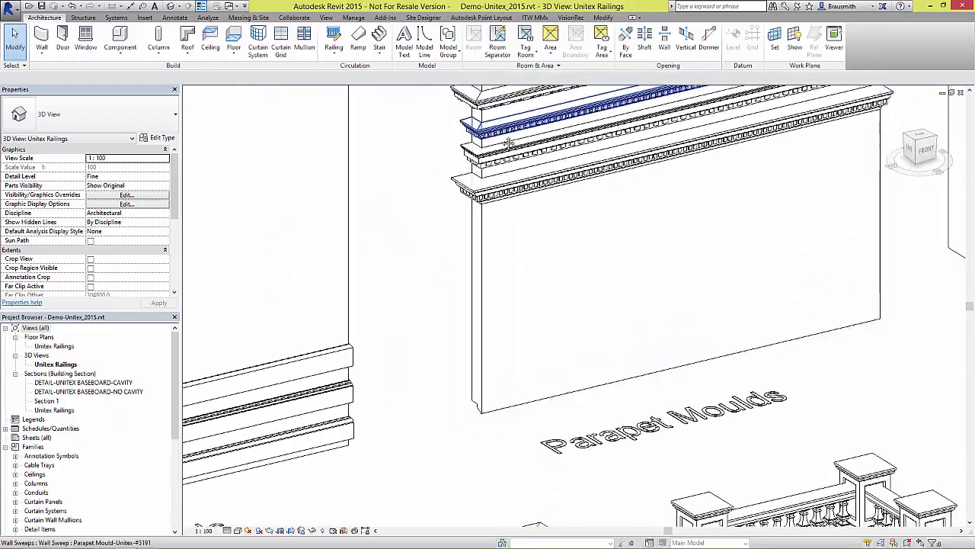
pyautogui.scroll(3, 473, 228)
pyautogui.scroll(5, 482, 279)
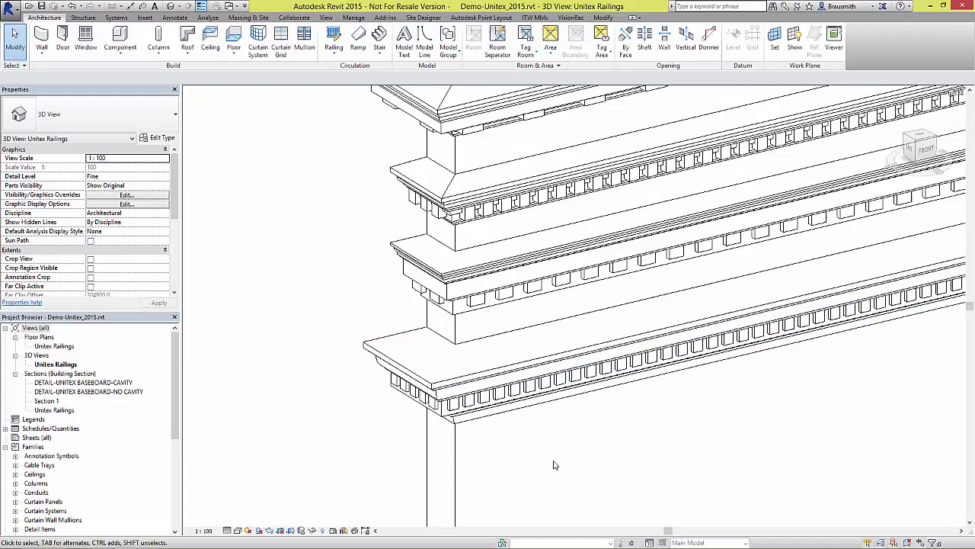
pyautogui.moveTo(494, 169); pyautogui.dragTo(522, 505, button='middle')
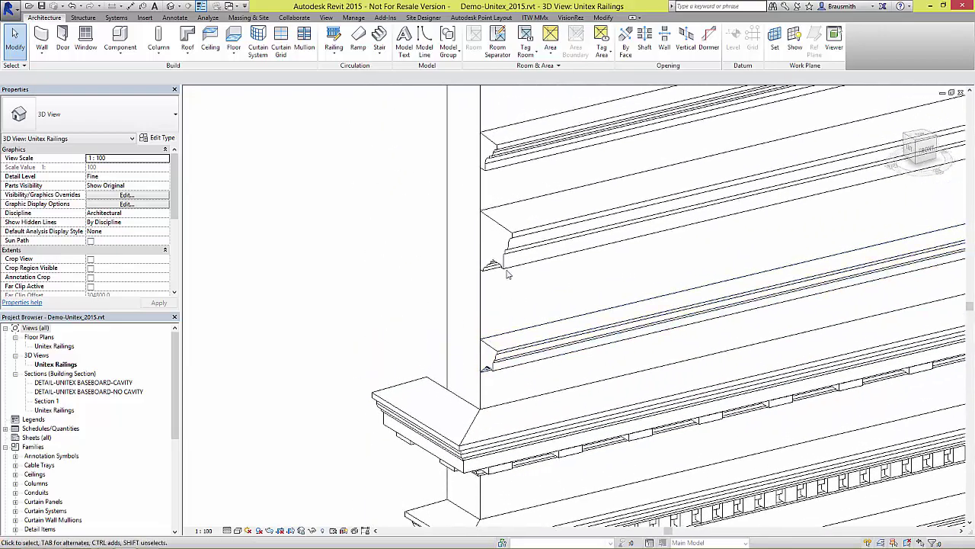
# - Add a return to the end of the Parapet Mould-Unitex wall sweep
pyautogui.click(508, 245)
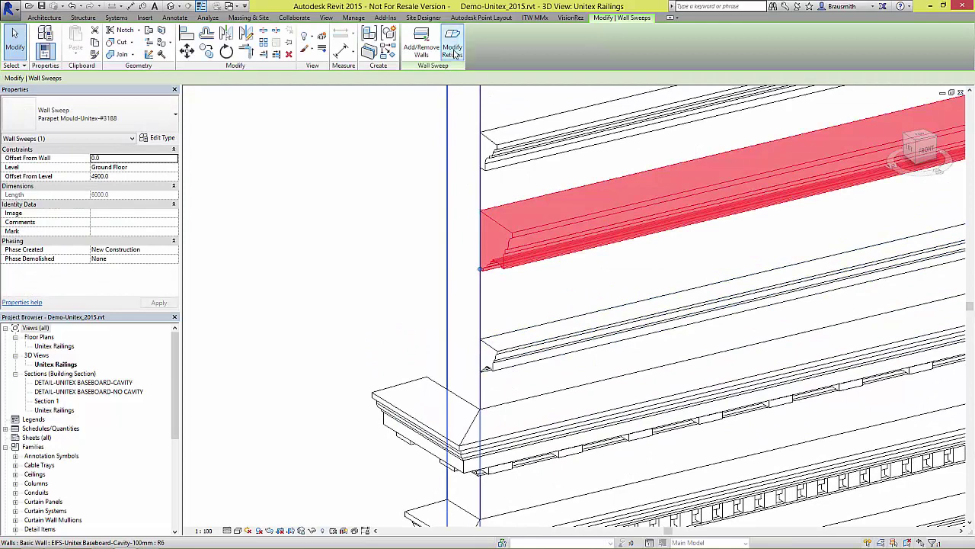
pyautogui.click(452, 51)
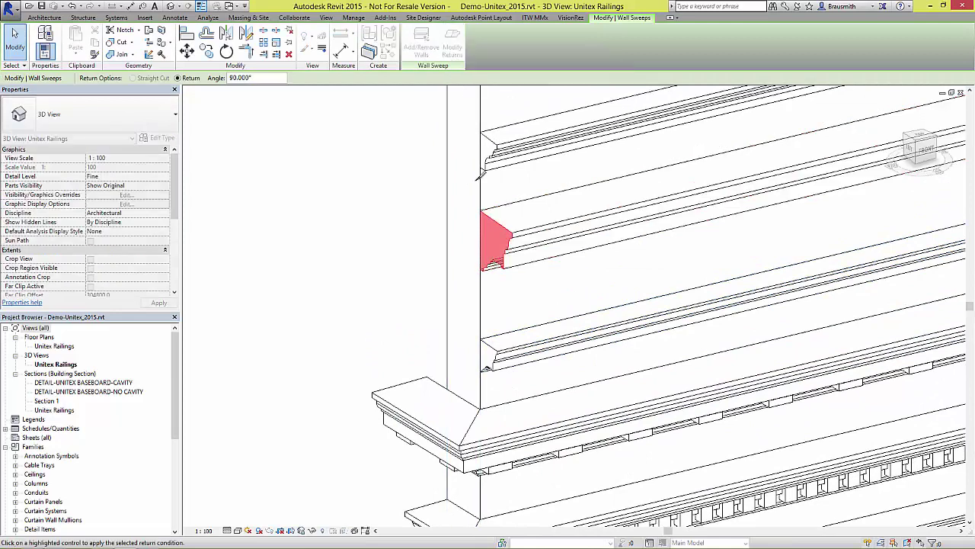
pyautogui.click(493, 218)
pyautogui.press('Escape')
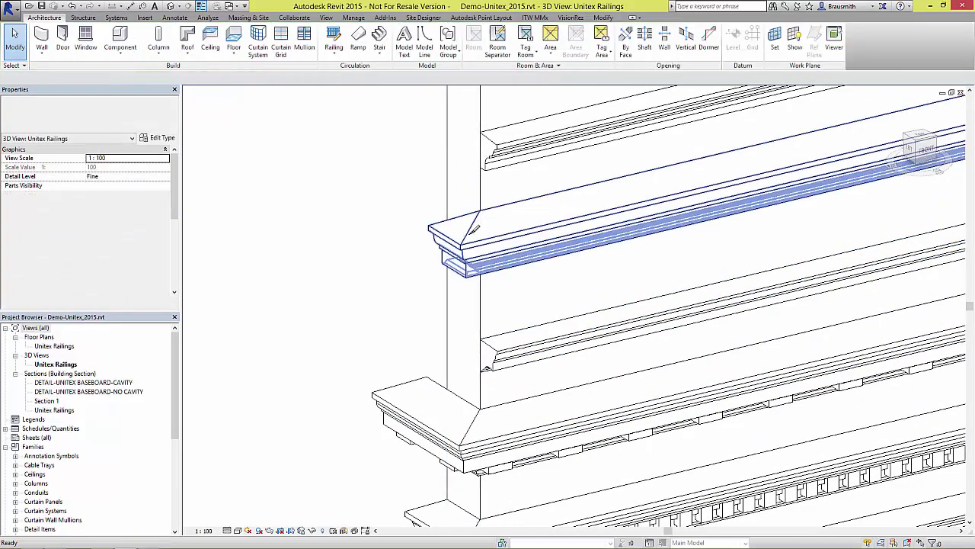
# - Drag the parapet mould's left end out past the wall corner
pyautogui.click(469, 231)
pyautogui.moveTo(478, 256); pyautogui.dragTo(435, 257)
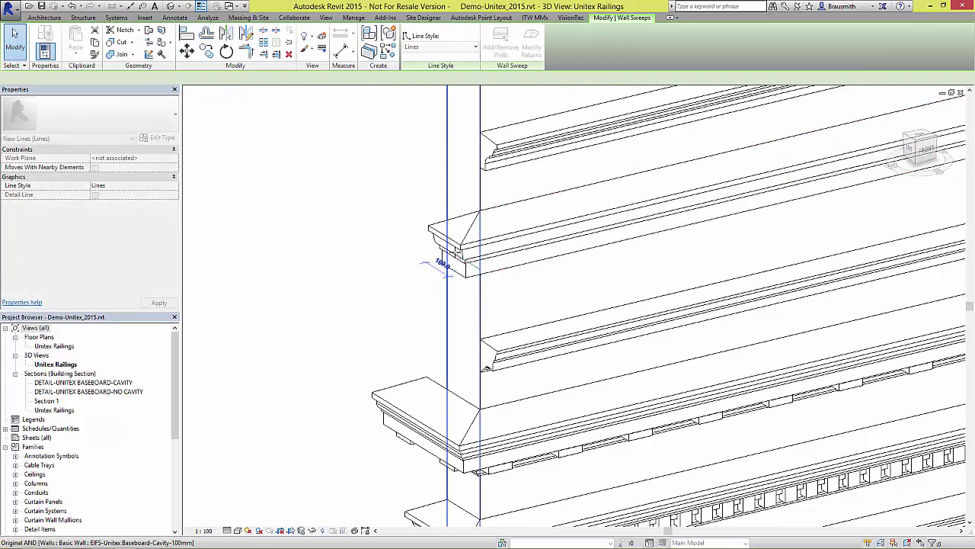
pyautogui.click(352, 241)
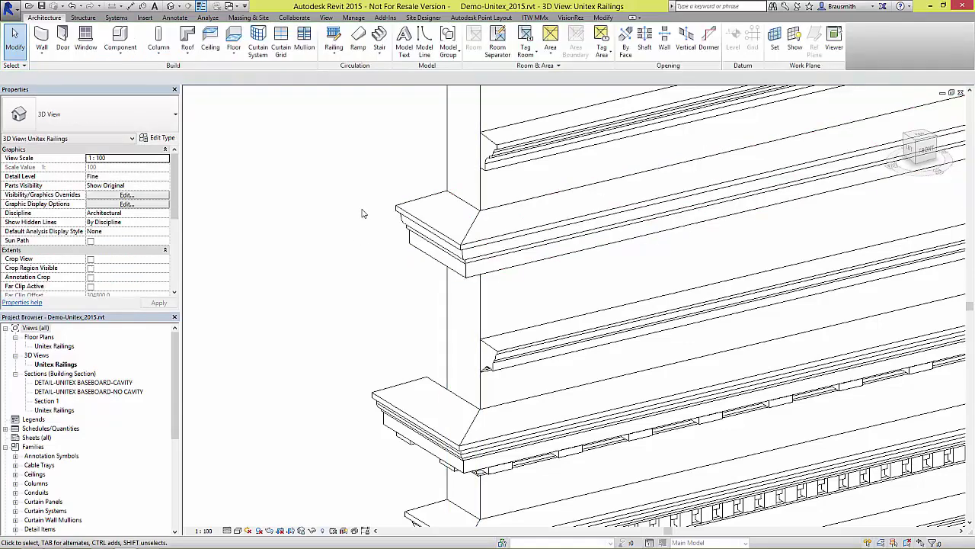
# - Move the view to the quoins and Eaves Moulds, briefly selecting the lowest wall moulding
pyautogui.moveTo(379, 176); pyautogui.dragTo(598, 304, button='middle')
pyautogui.scroll(2, 598, 303)
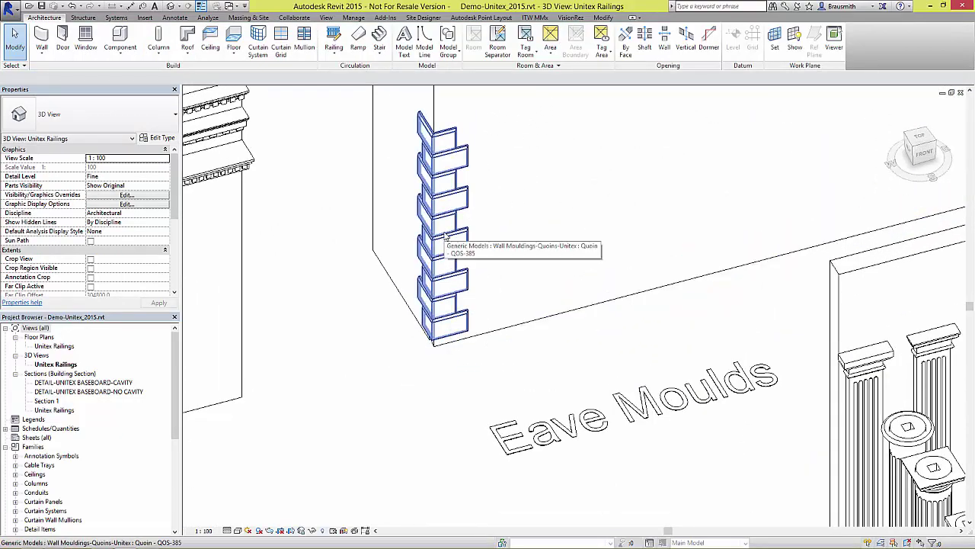
pyautogui.moveTo(567, 156); pyautogui.dragTo(602, 466, button='middle')
pyautogui.moveTo(499, 228); pyautogui.dragTo(541, 298, button='middle')
pyautogui.scroll(3, 488, 358)
pyautogui.click(456, 337)
pyautogui.press('Escape')
# - Orbit to the brackets and check the Wall Mouldings-Keystone-Unitex Type 24 keystone's properties
pyautogui.moveTo(565, 388); pyautogui.dragTo(518, 198, button='middle')
pyautogui.scroll(2, 501, 330)
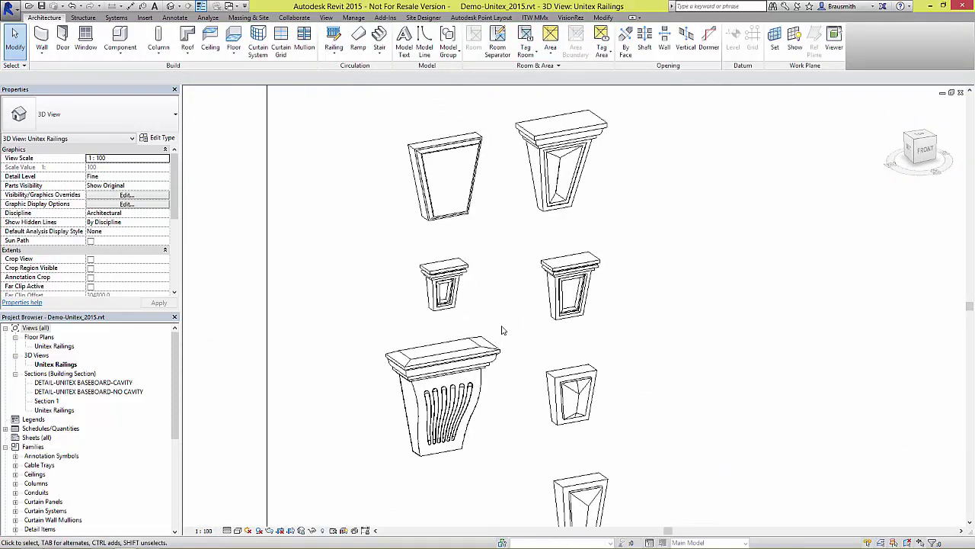
pyautogui.scroll(1, 501, 330)
pyautogui.click(458, 376)
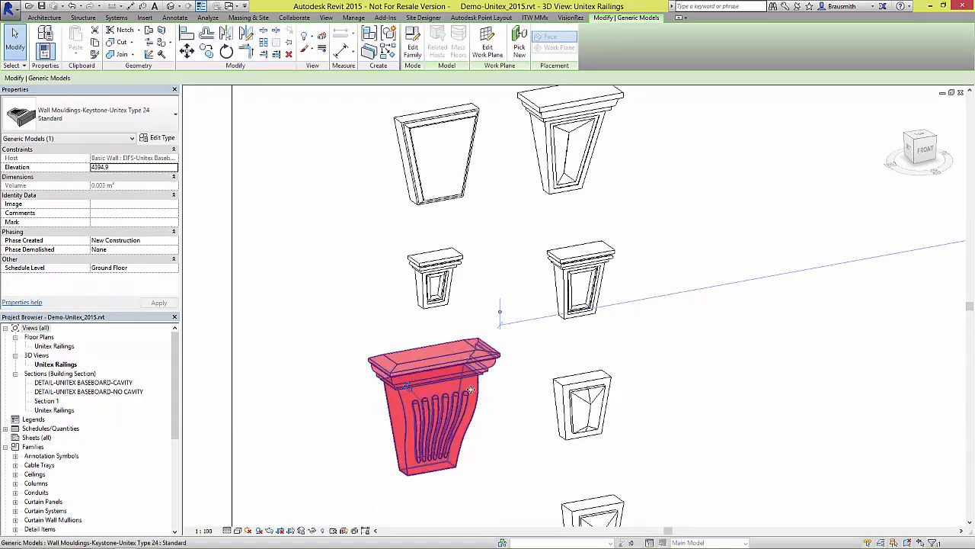
pyautogui.press('Escape')
# - Zoom in and frame the window and its sill
pyautogui.scroll(5, 463, 328)
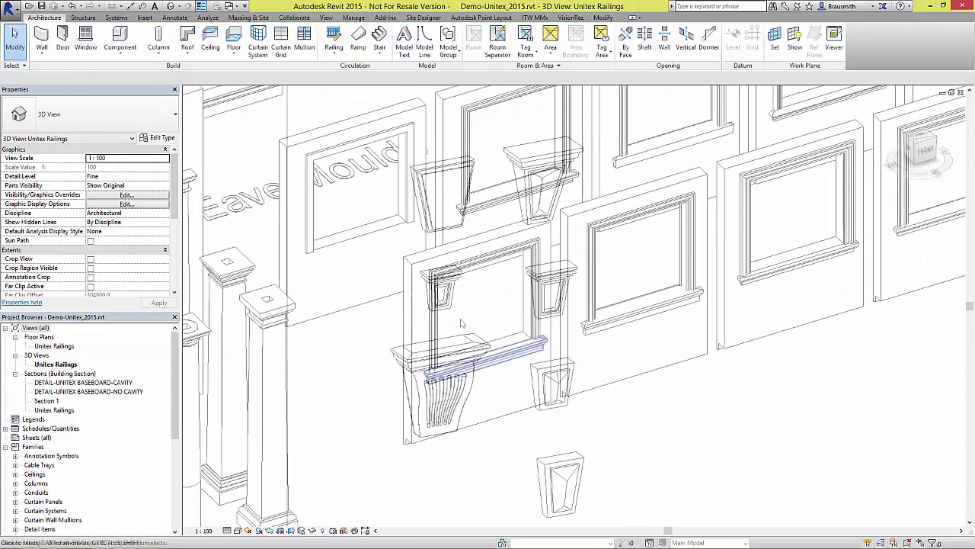
pyautogui.scroll(4, 431, 371)
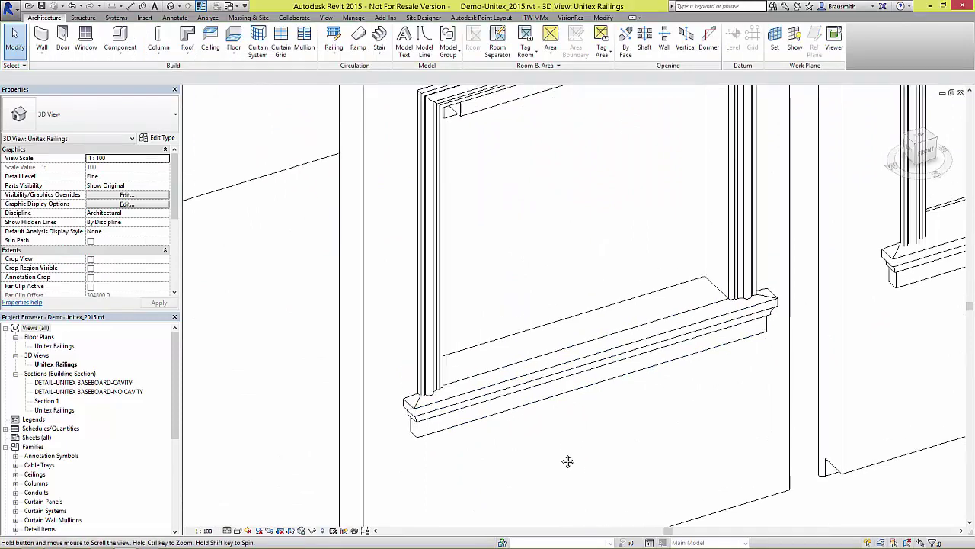
pyautogui.moveTo(567, 459); pyautogui.dragTo(577, 537, button='middle')
pyautogui.moveTo(747, 508); pyautogui.dragTo(745, 502, button='middle')
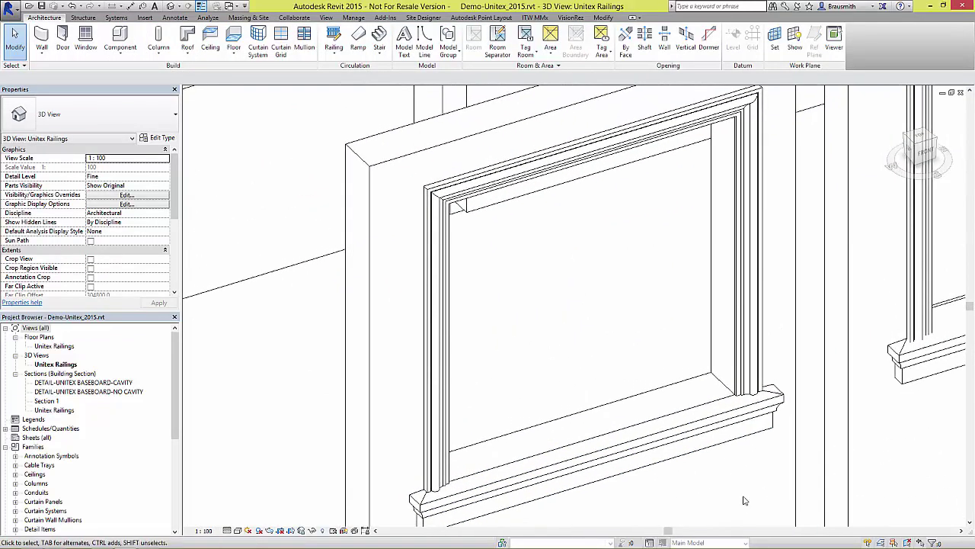
pyautogui.scroll(3, 533, 465)
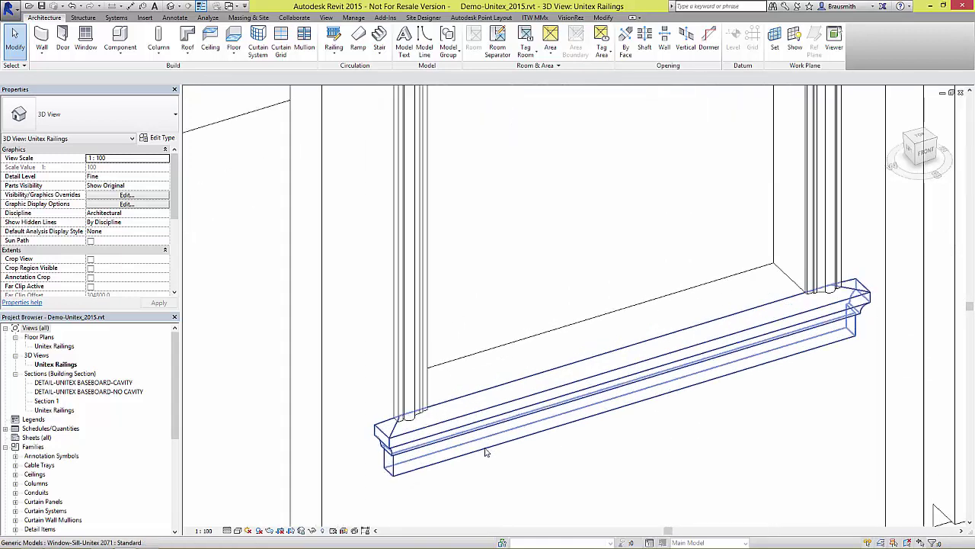
pyautogui.moveTo(459, 471); pyautogui.dragTo(486, 459, button='middle')
pyautogui.moveTo(616, 309); pyautogui.dragTo(572, 470, button='middle')
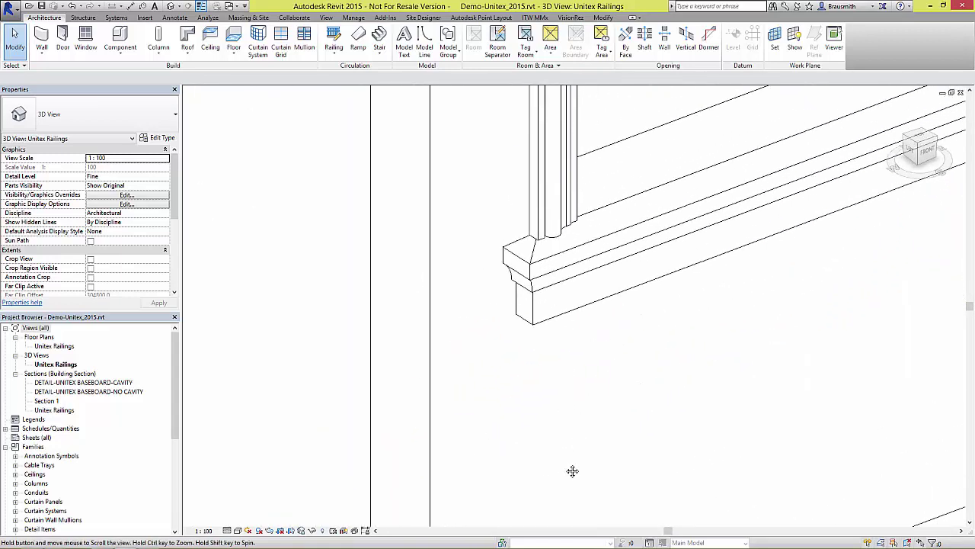
# - Change the sill from 2071 to Window-Sill-Unitex 2071WR : Standard
pyautogui.click(548, 318)
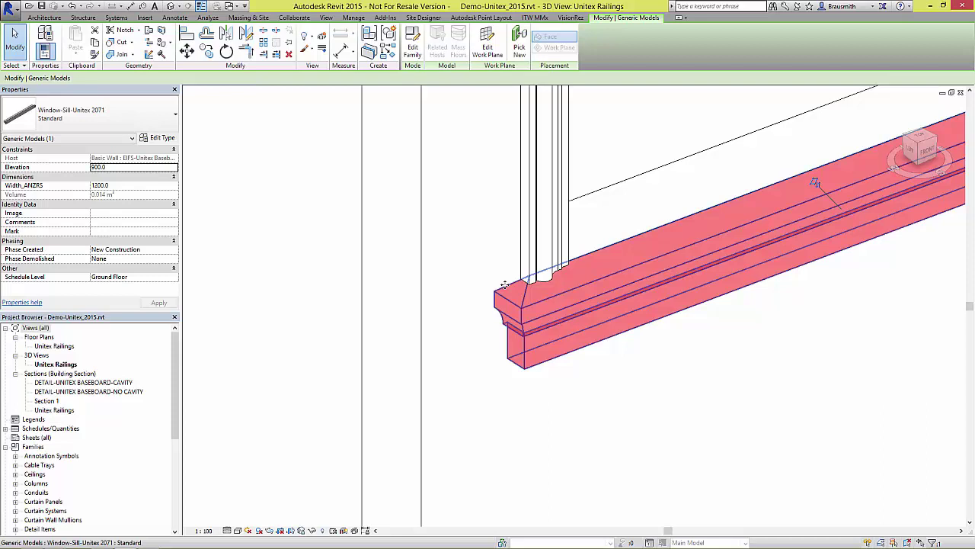
pyautogui.click(103, 116)
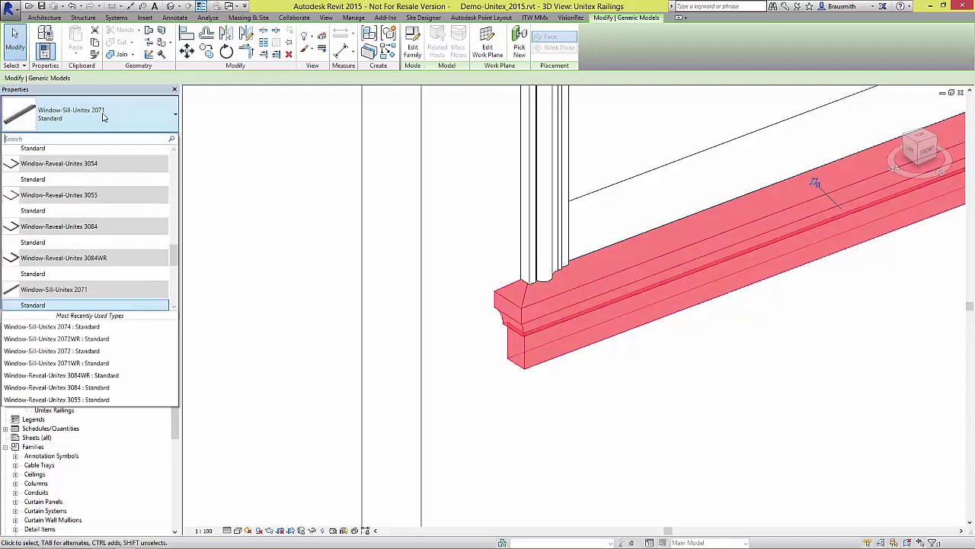
pyautogui.scroll(-2, 86, 194)
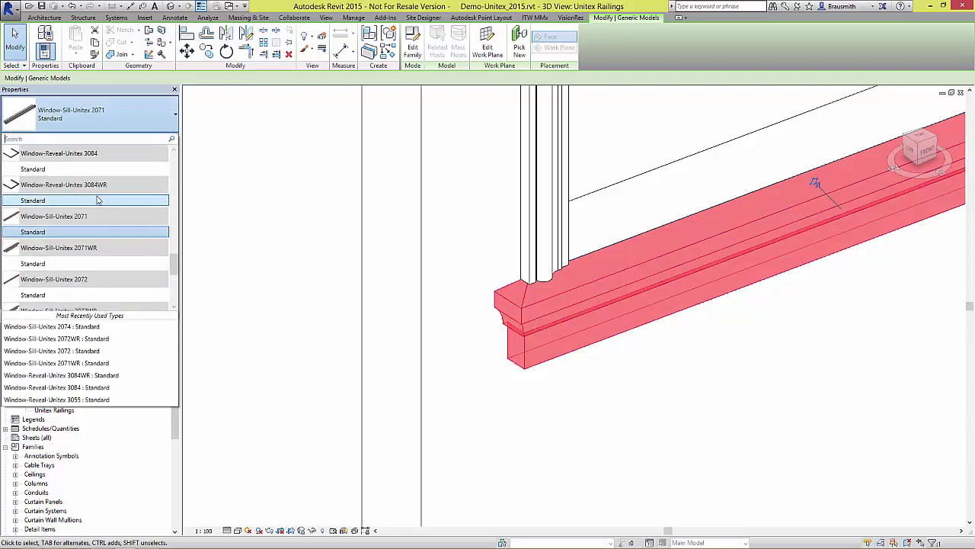
pyautogui.scroll(-1, 84, 218)
pyautogui.click(61, 241)
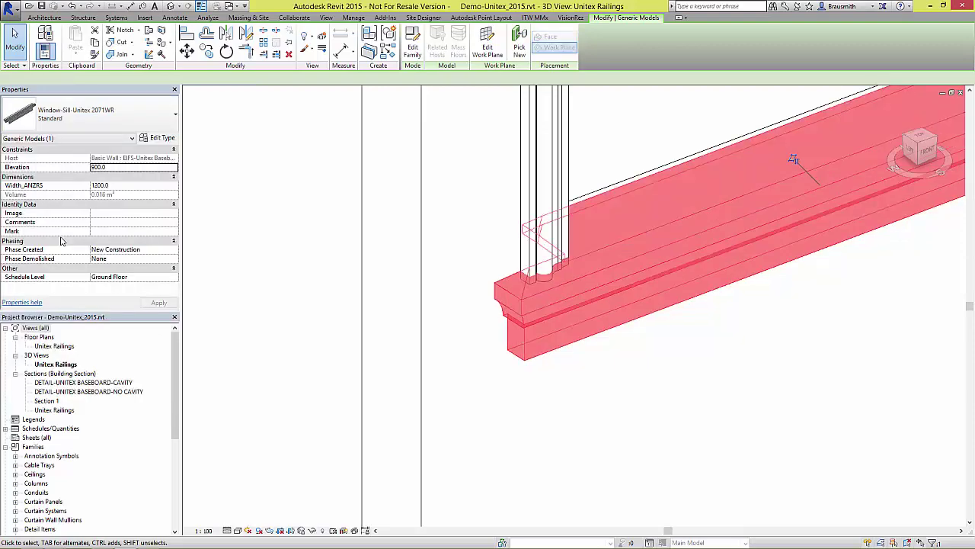
pyautogui.click(564, 409)
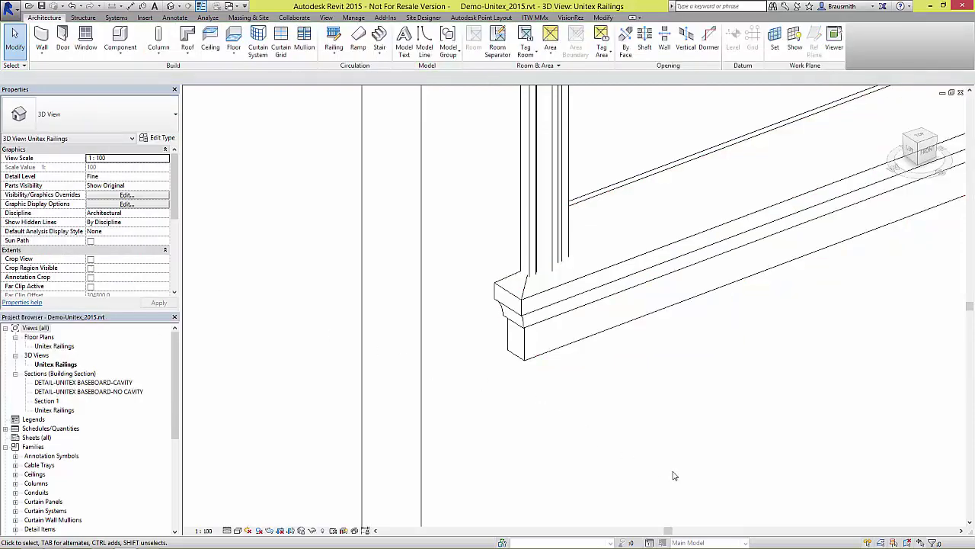
pyautogui.scroll(-5, 673, 475)
# - Start an architectural column using type Column-Round-Unitex Fluted Ø260 (Base #1 & Capital #1)
pyautogui.moveTo(693, 312); pyautogui.dragTo(497, 310, button='middle')
pyautogui.click(313, 236)
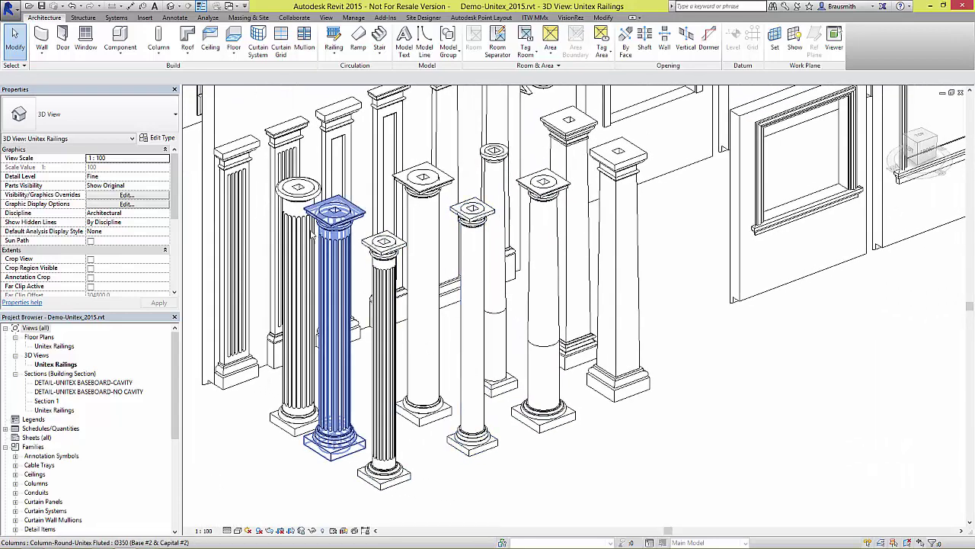
pyautogui.click(158, 48)
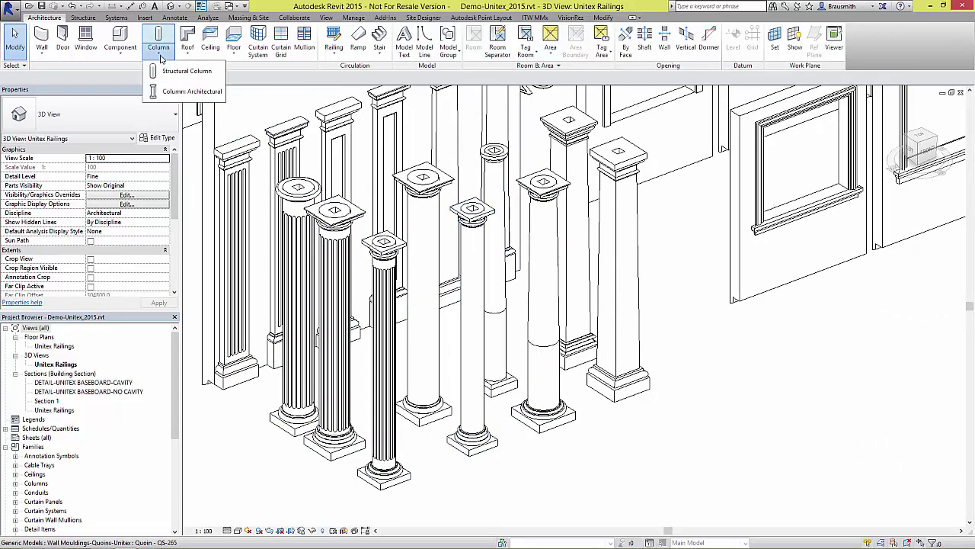
pyautogui.click(179, 91)
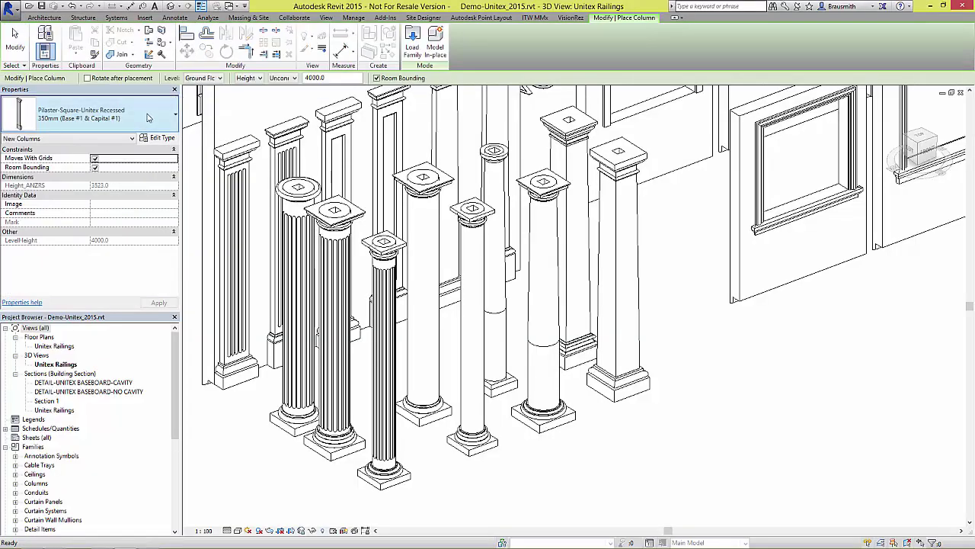
pyautogui.click(149, 118)
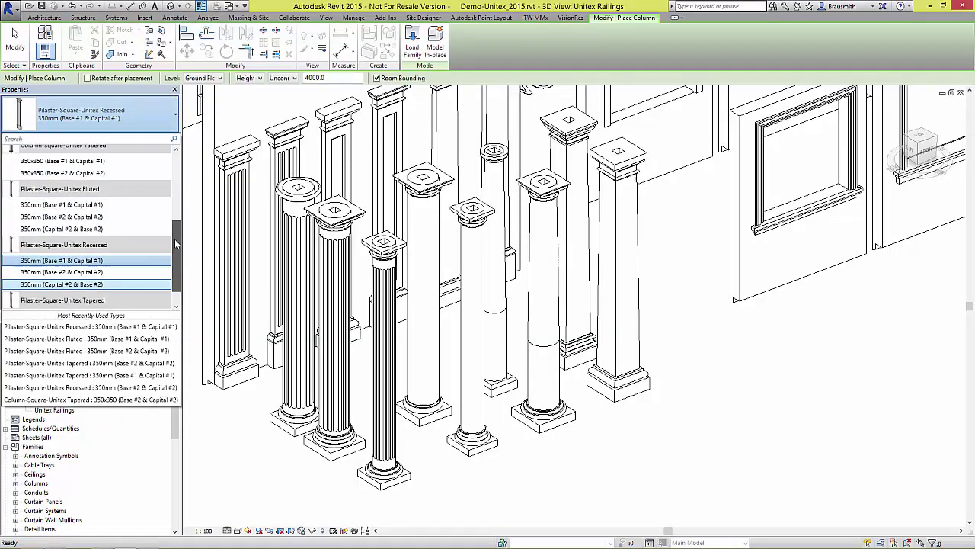
pyautogui.moveTo(175, 239); pyautogui.dragTo(175, 179)
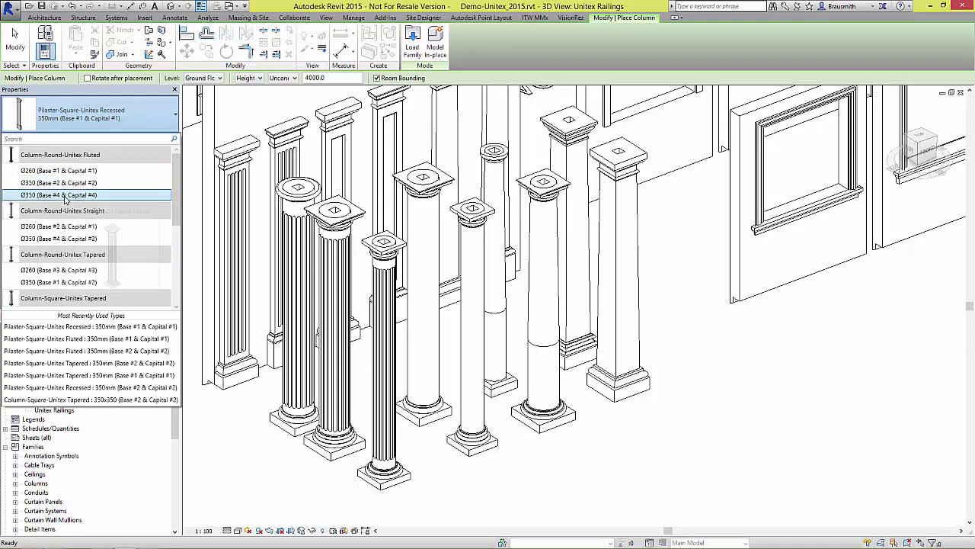
pyautogui.click(61, 170)
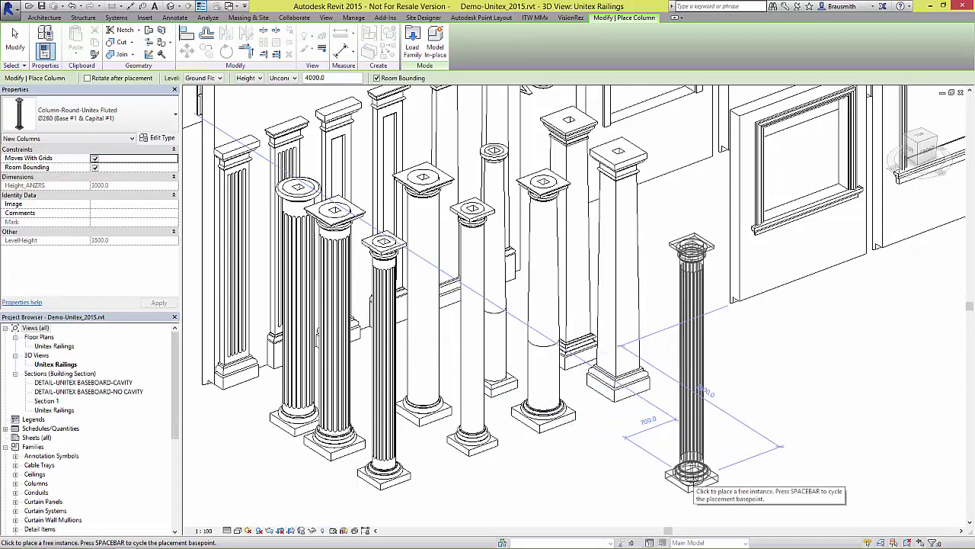
# - Place the fluted column right of the existing column row, then cancel placement
pyautogui.click(691, 477)
pyautogui.rightClick(738, 429)
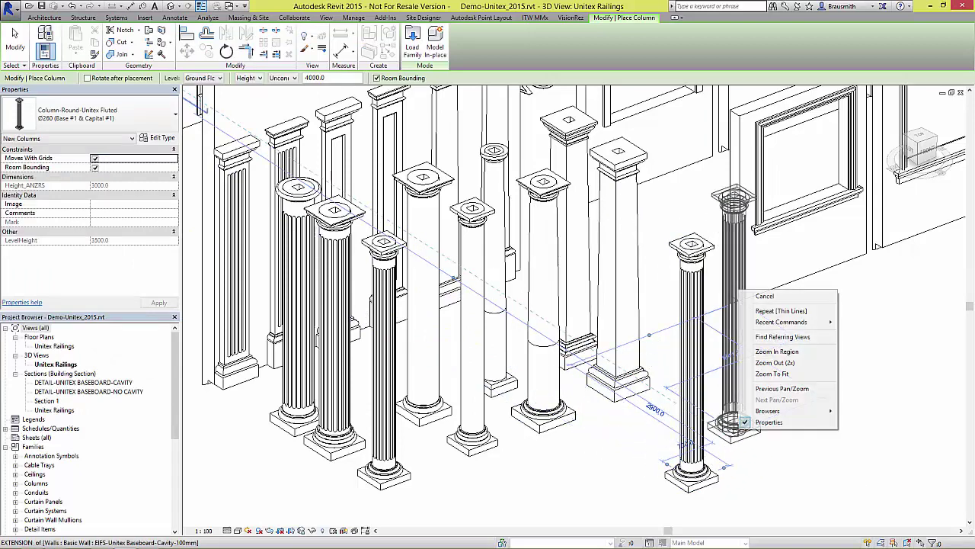
pyautogui.press('Escape')
pyautogui.rightClick(765, 351)
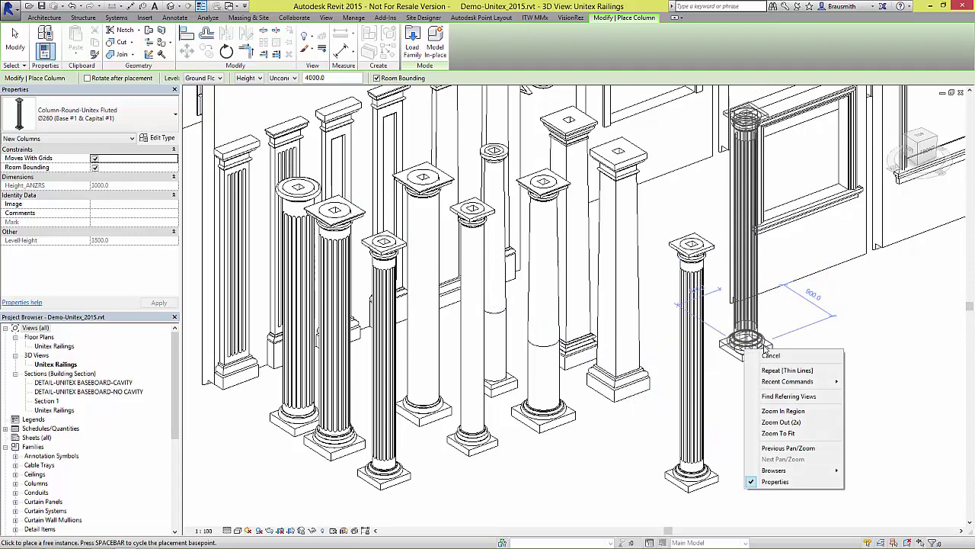
pyautogui.click(771, 355)
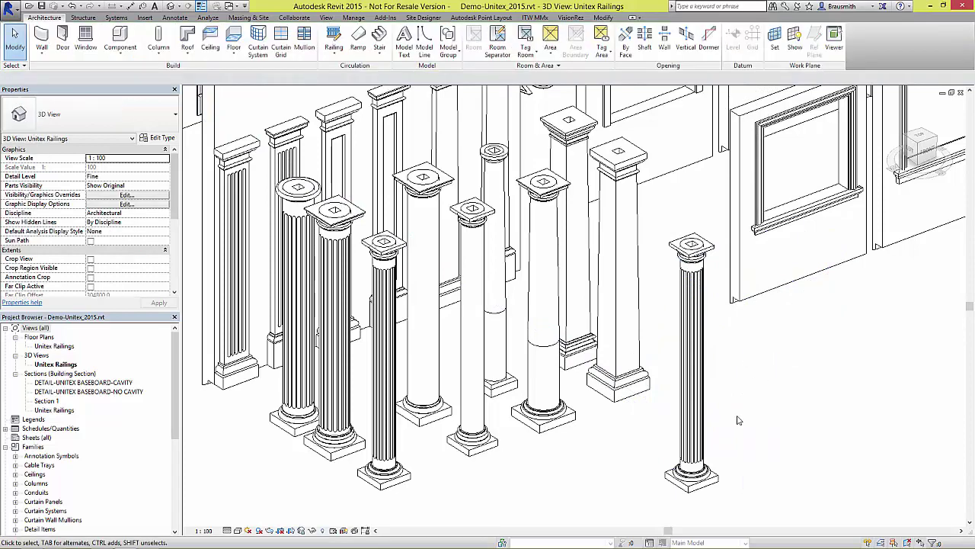
# - Change the newly placed column from Ø260 to Fluted Ø350 (Base #4 & Capital #4)
pyautogui.scroll(3, 737, 420)
pyautogui.moveTo(738, 420); pyautogui.dragTo(693, 396, button='middle')
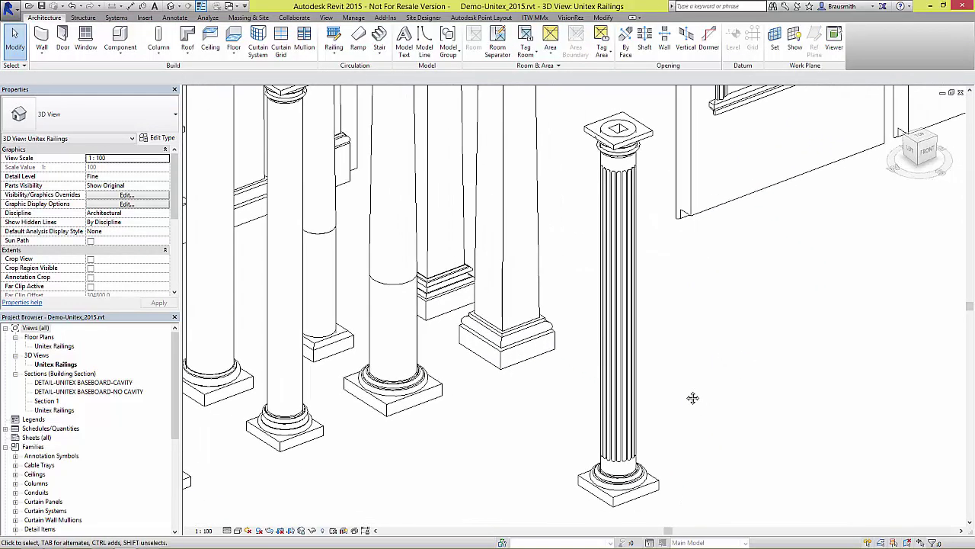
pyautogui.click(627, 389)
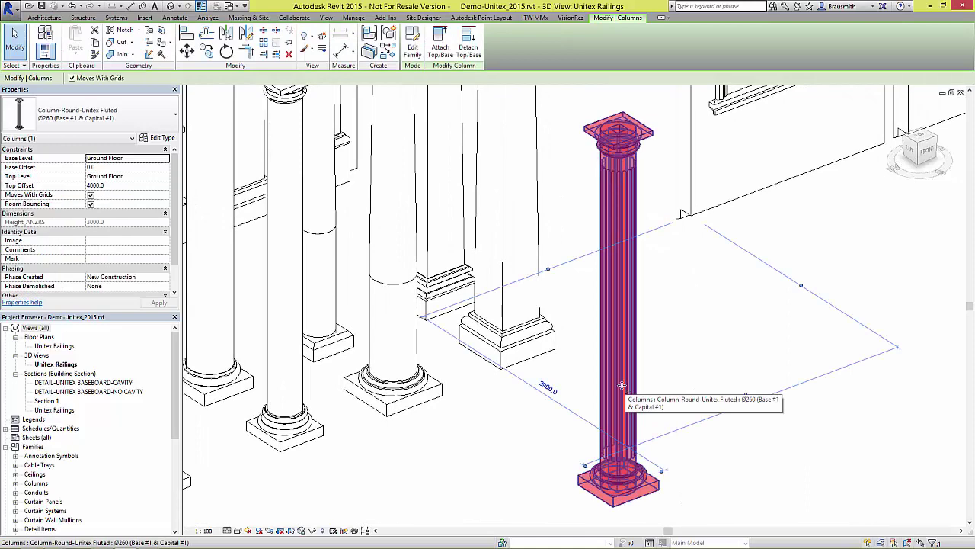
pyautogui.click(133, 122)
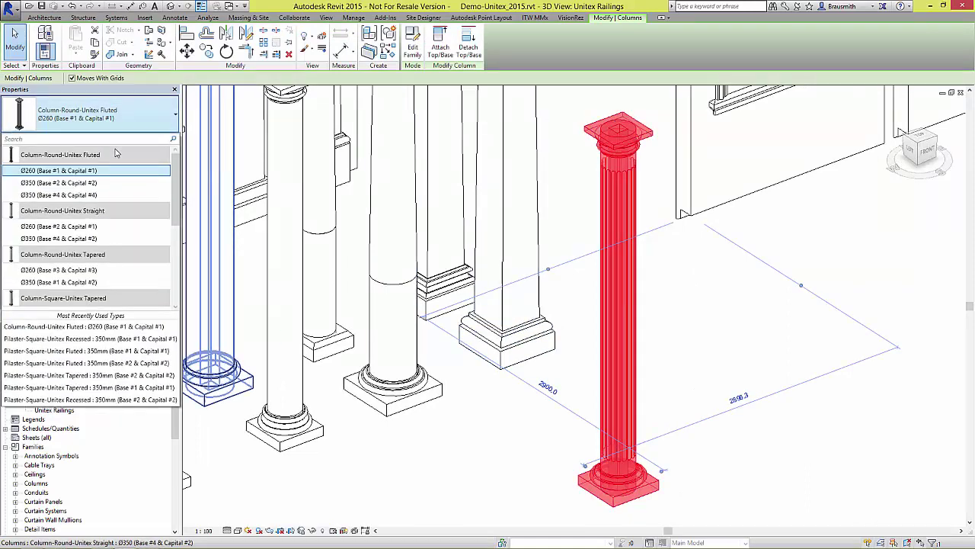
pyautogui.click(98, 195)
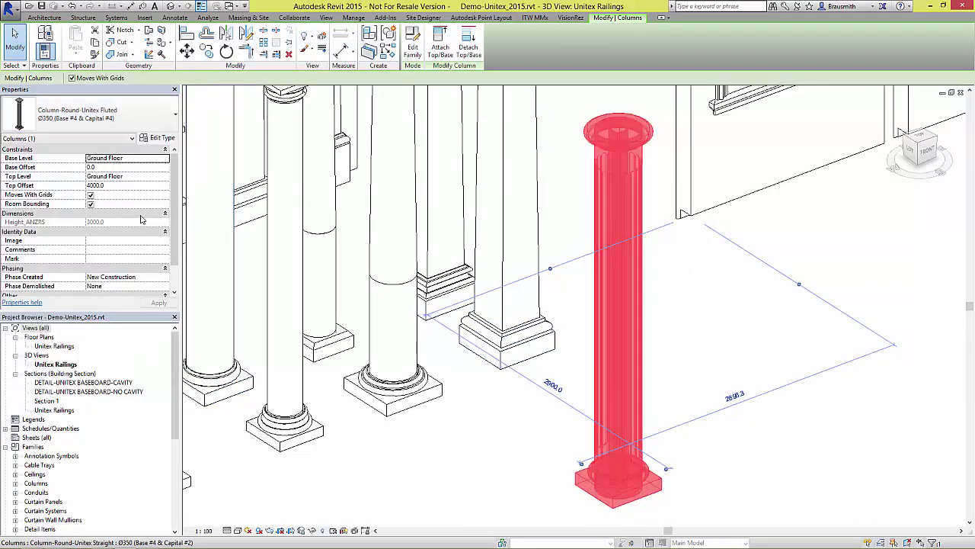
# - Zoom and pan the 3D view past the Option 1/2 railings to the baseboard walls, selecting one wall briefly
pyautogui.click(775, 410)
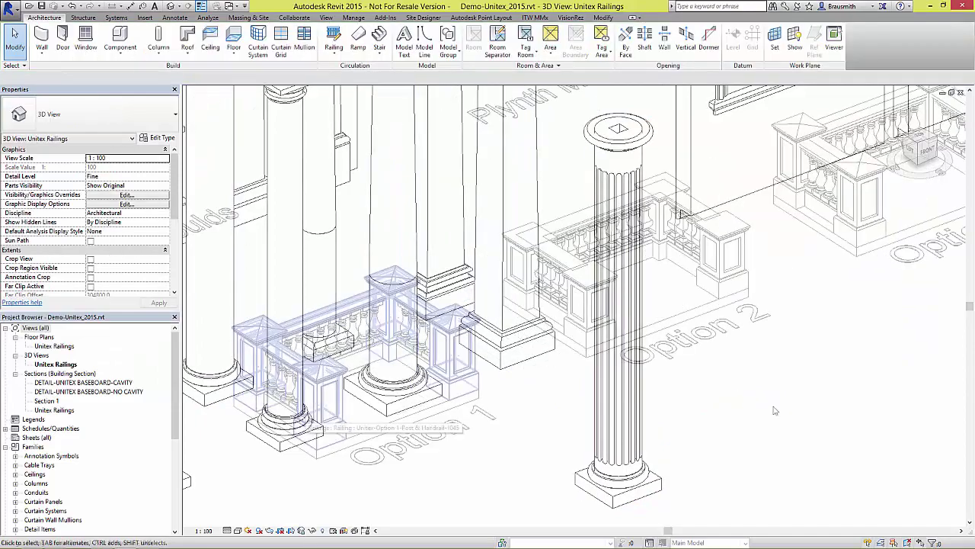
pyautogui.scroll(3, 686, 455)
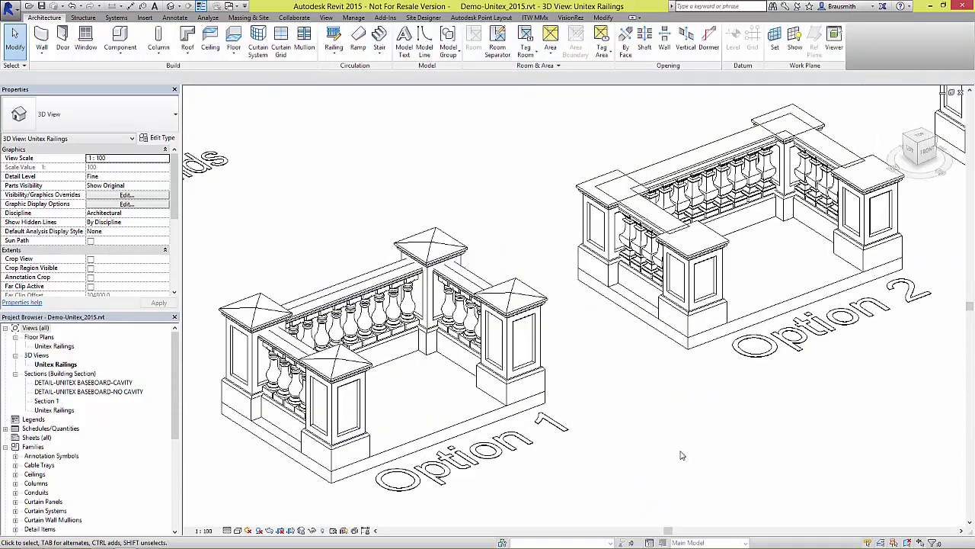
pyautogui.moveTo(682, 455); pyautogui.dragTo(704, 451, button='middle')
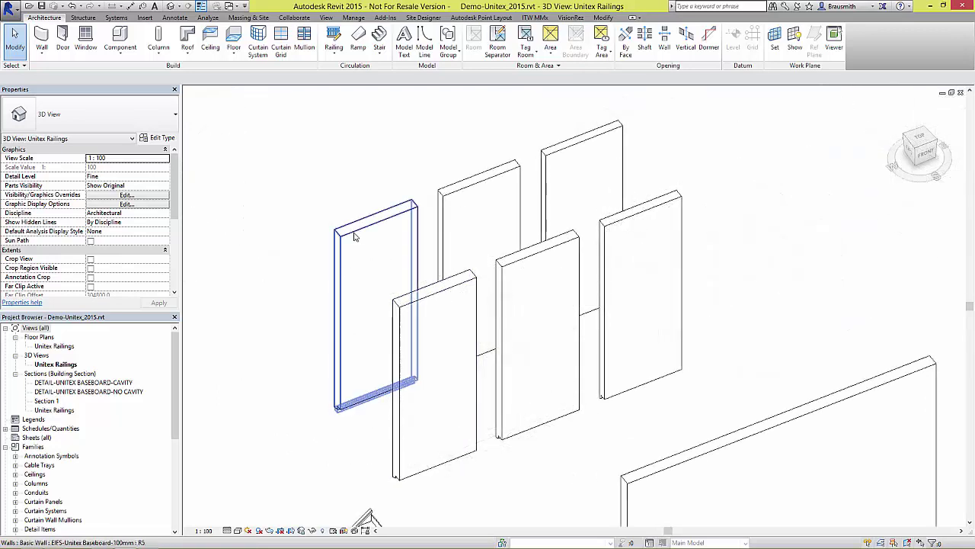
pyautogui.click(355, 237)
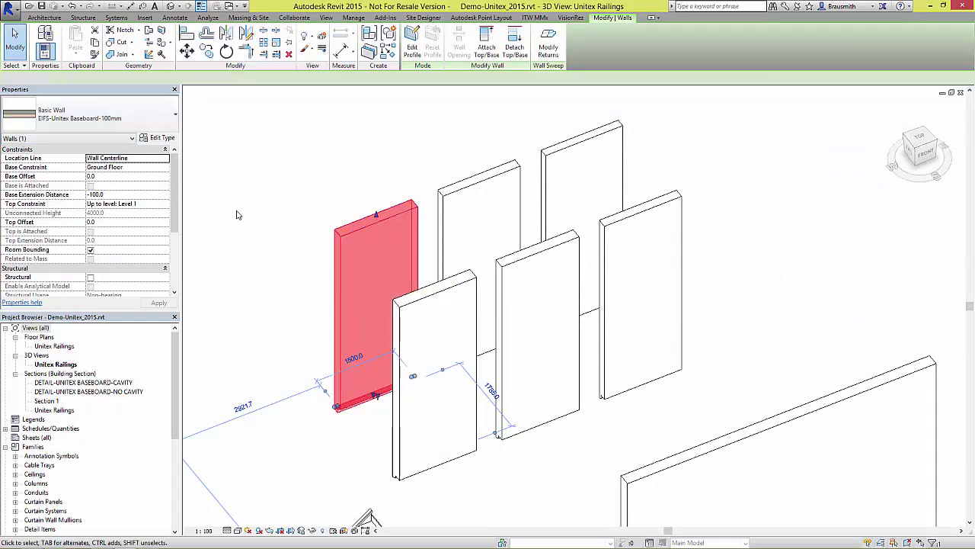
pyautogui.click(206, 205)
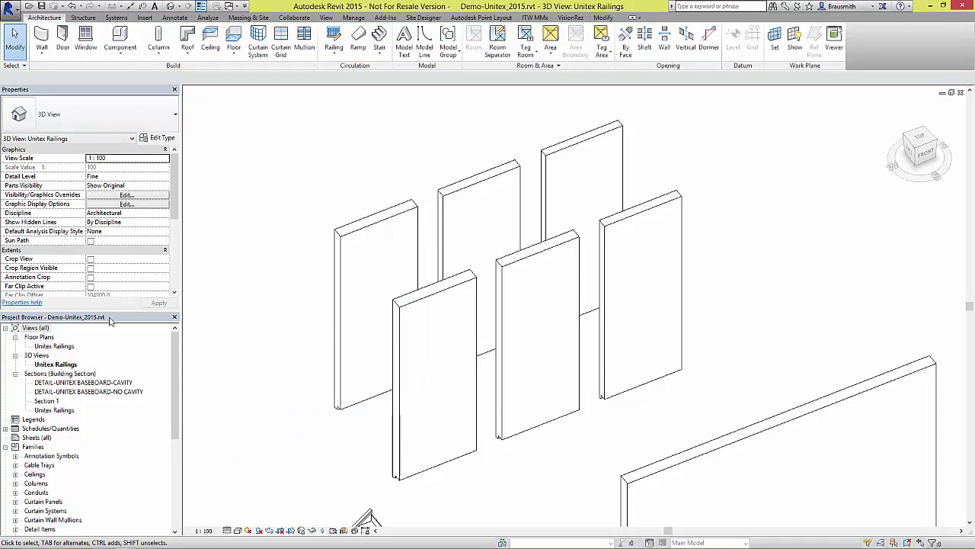
# - Open the Unitex Railings floor plan, zoom to the baseboard detail, and select the EIFS-Unitex Baseboard-100mm wall
pyautogui.doubleClick(55, 345)
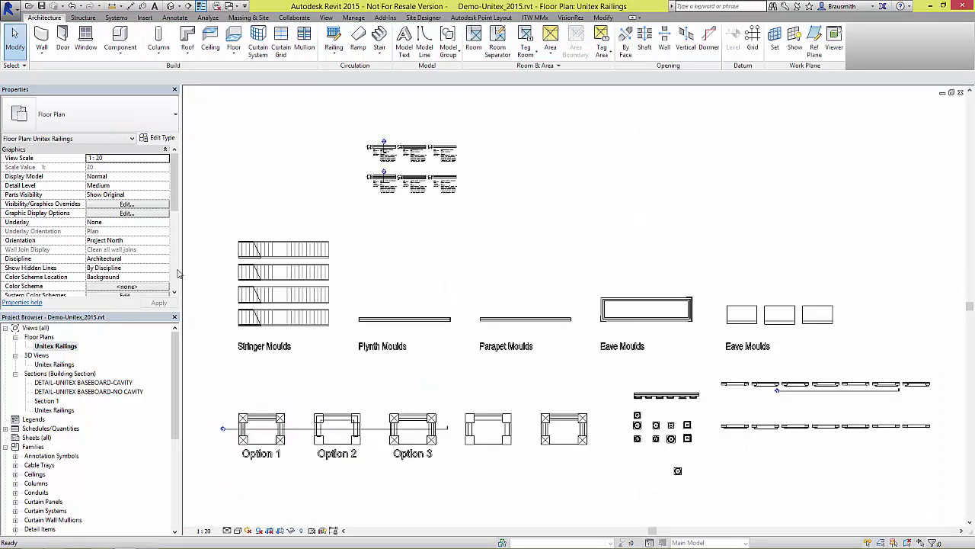
pyautogui.scroll(5, 377, 144)
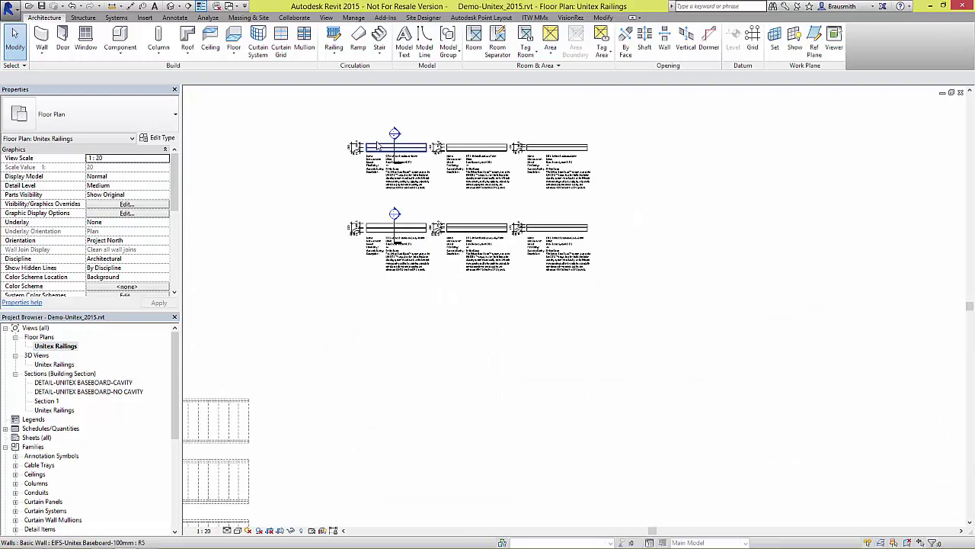
pyautogui.scroll(6, 381, 145)
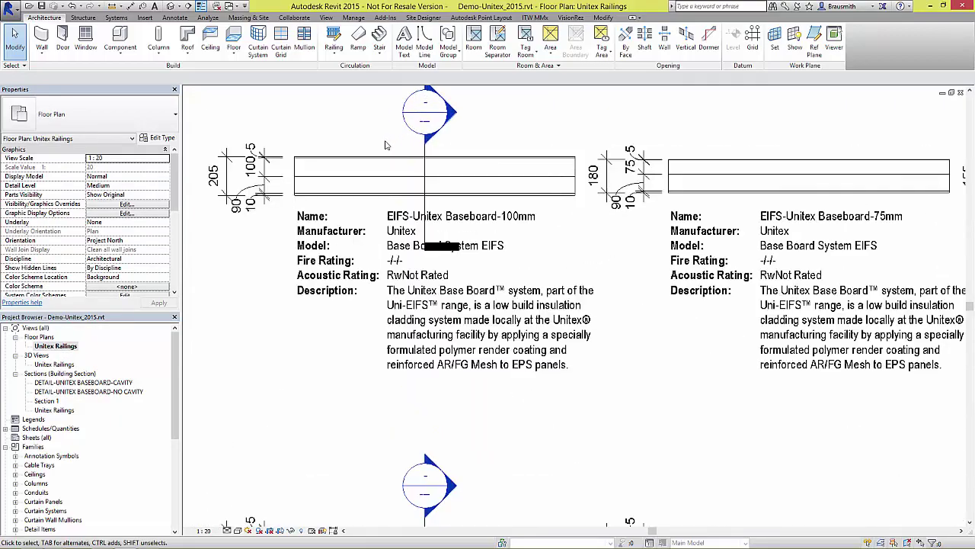
pyautogui.scroll(3, 385, 145)
pyautogui.moveTo(377, 163); pyautogui.dragTo(472, 208, button='middle')
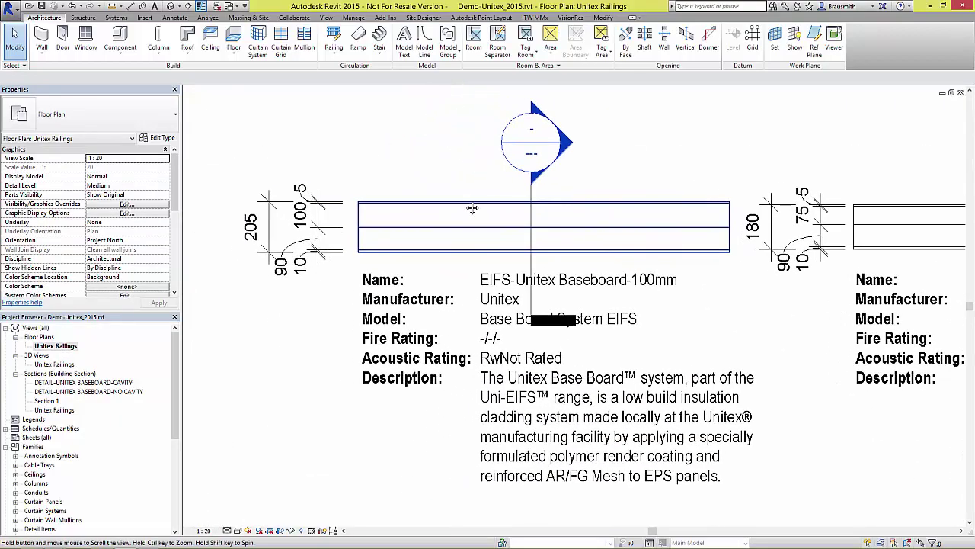
pyautogui.click(392, 253)
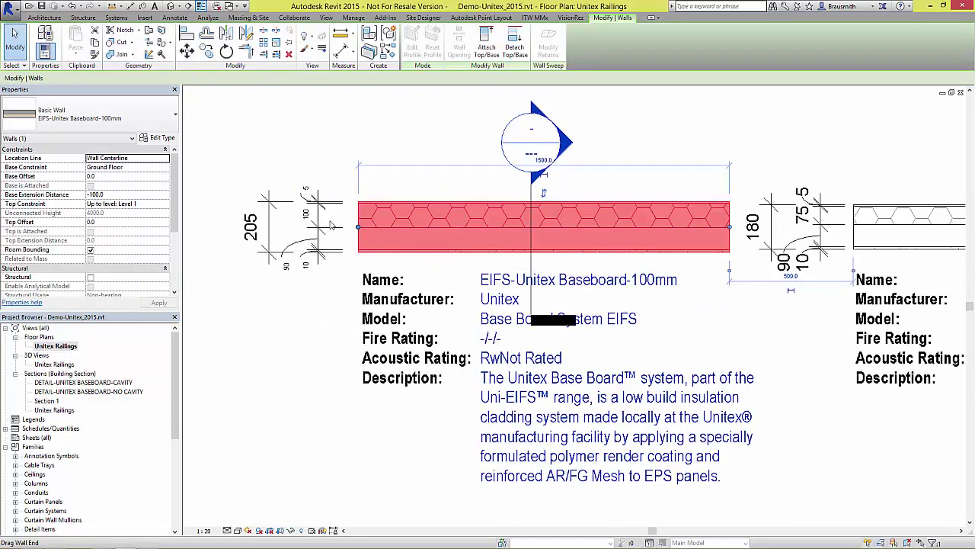
# - Open the Baseboard-100mm wall's type properties and show its 205.0 structure: render, EIFS board, stud, plasterboard
pyautogui.click(162, 139)
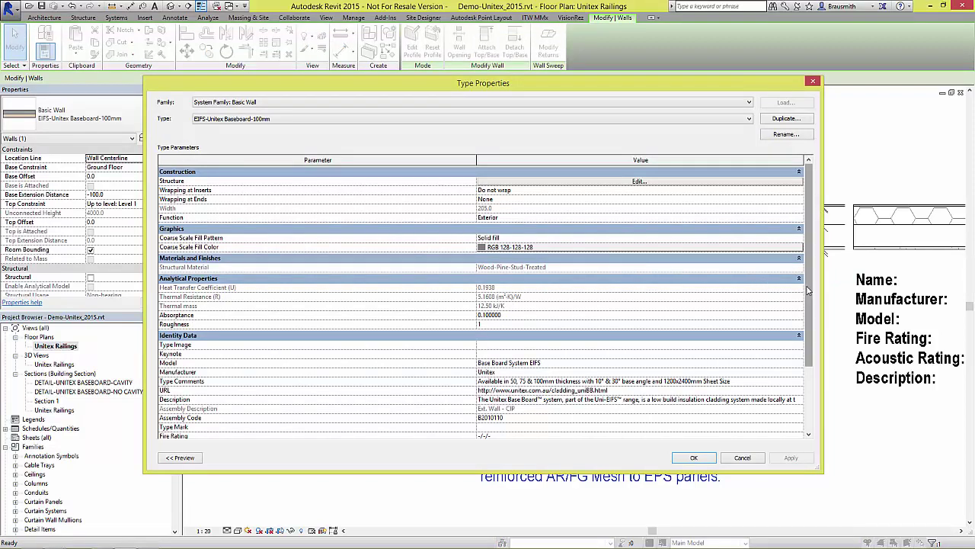
pyautogui.moveTo(809, 291); pyautogui.dragTo(819, 355)
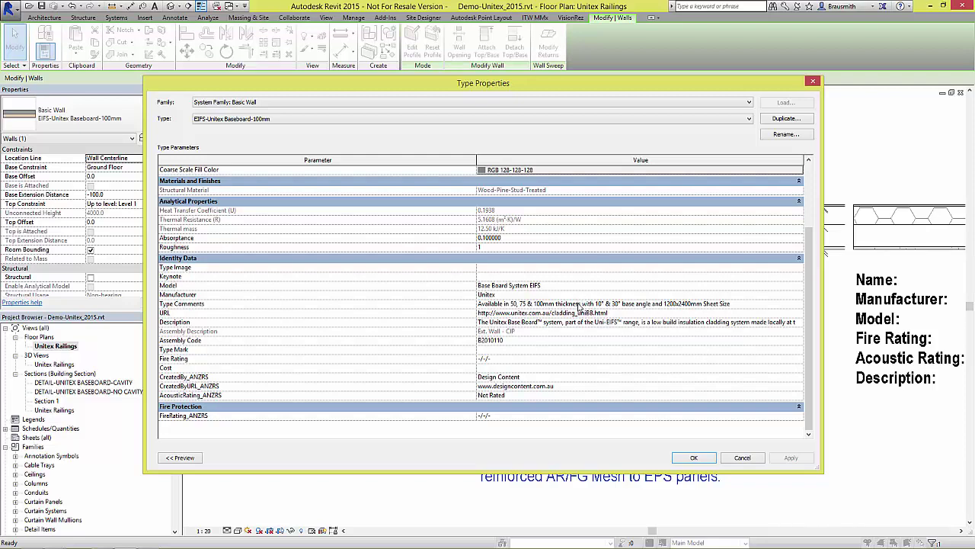
pyautogui.scroll(3, 766, 229)
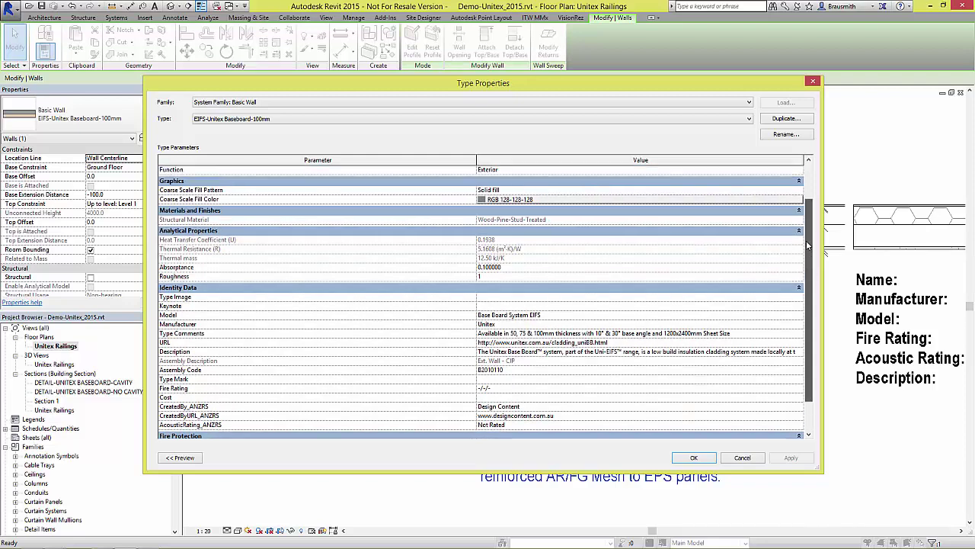
pyautogui.click(640, 182)
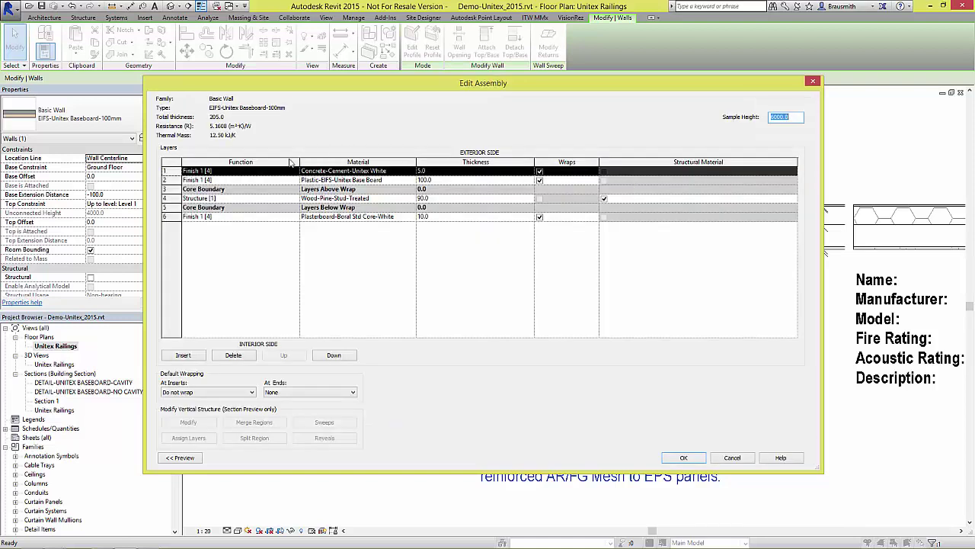
pyautogui.click(404, 171)
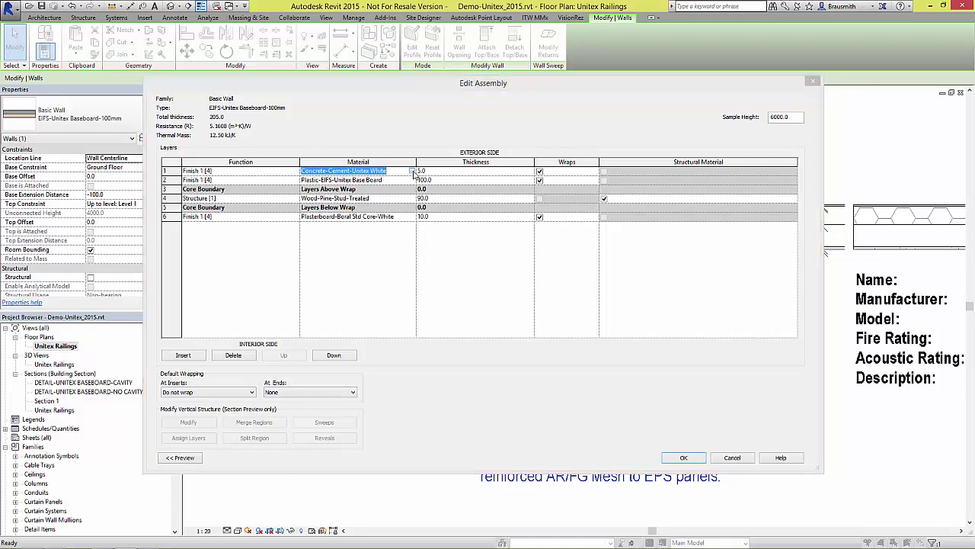
pyautogui.click(413, 172)
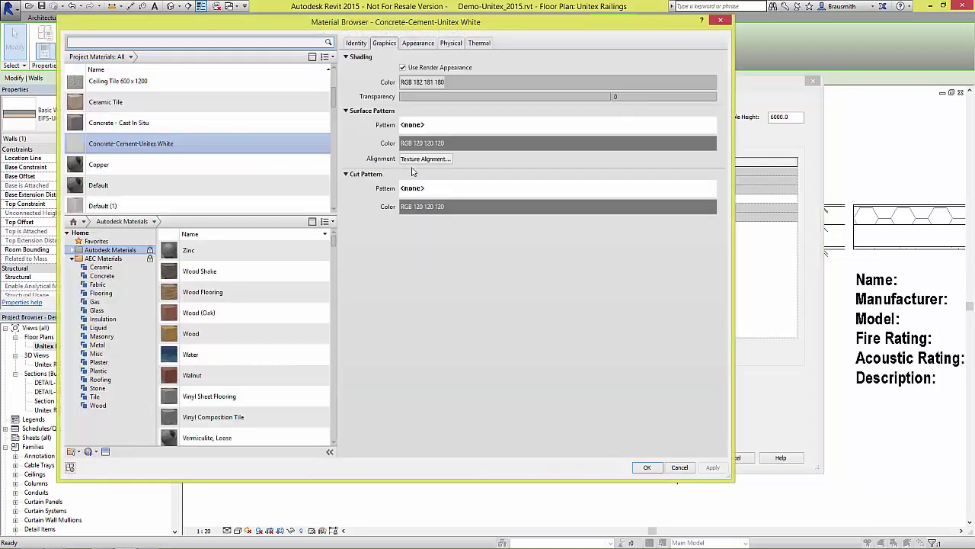
pyautogui.click(357, 44)
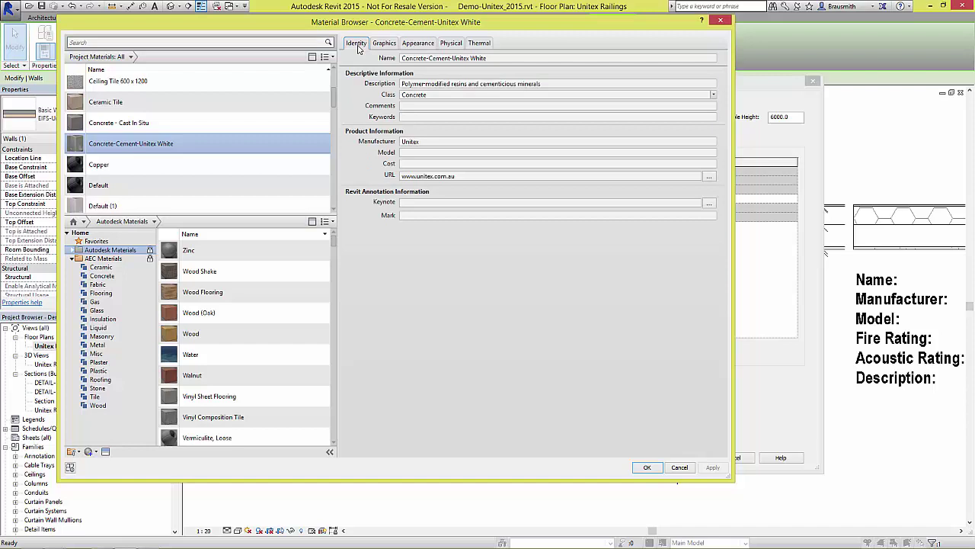
pyautogui.scroll(1, 152, 107)
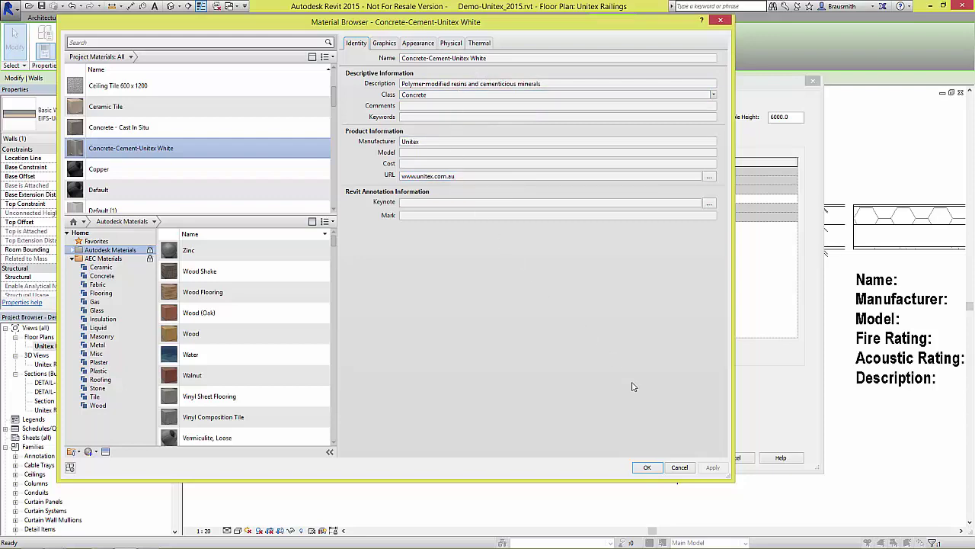
pyautogui.click(679, 467)
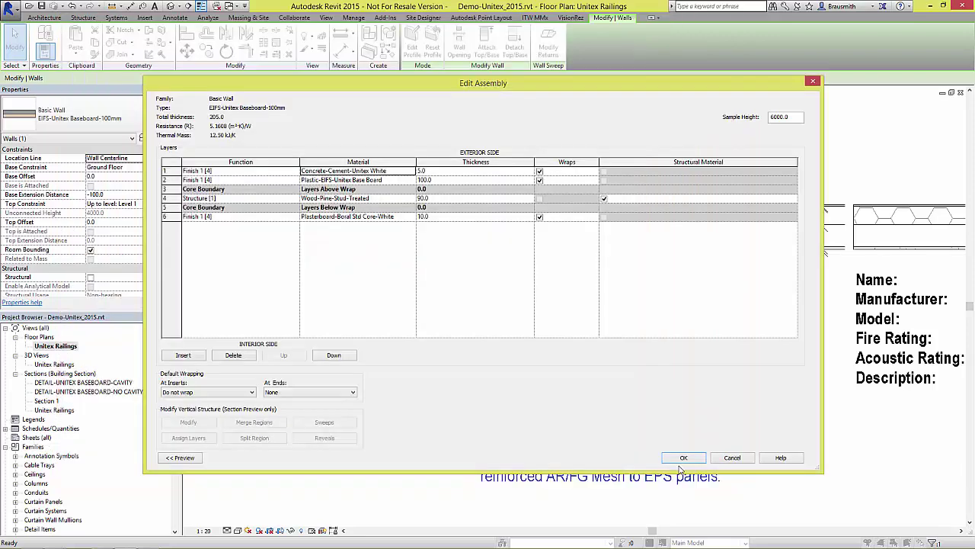
# - Close Edit Assembly and Type Properties unchanged, then open the DETAIL-UNITEX BASEBOARD-NO CAVITY section at 1:5
pyautogui.click(733, 461)
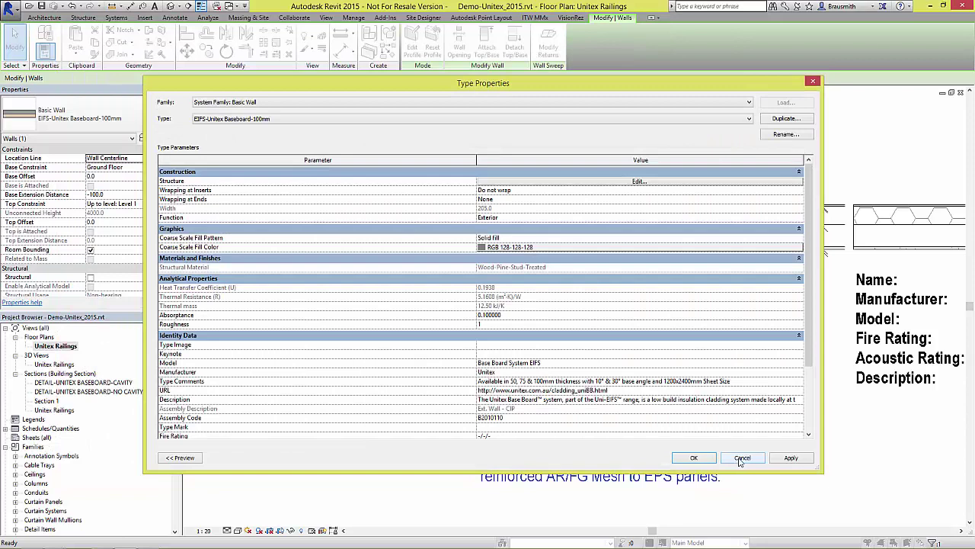
pyautogui.click(739, 461)
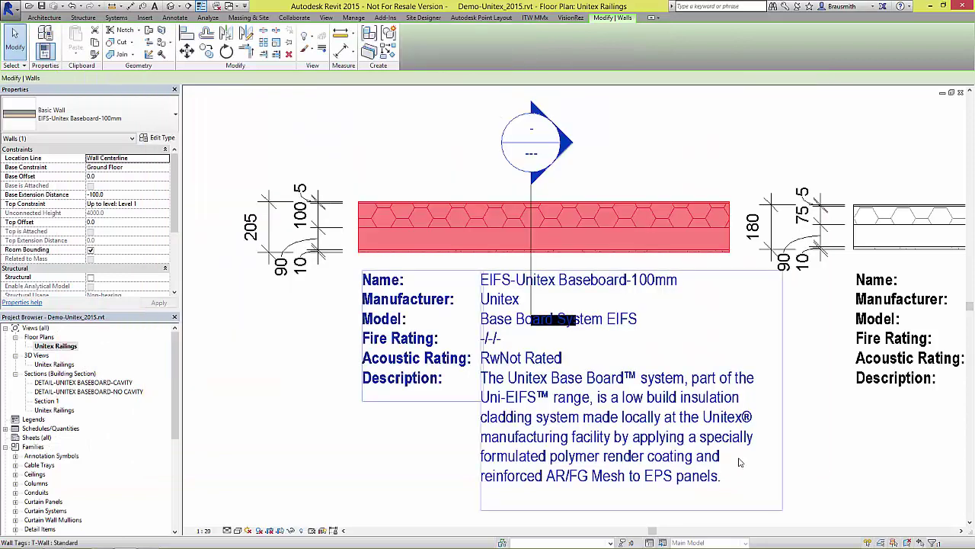
pyautogui.click(801, 475)
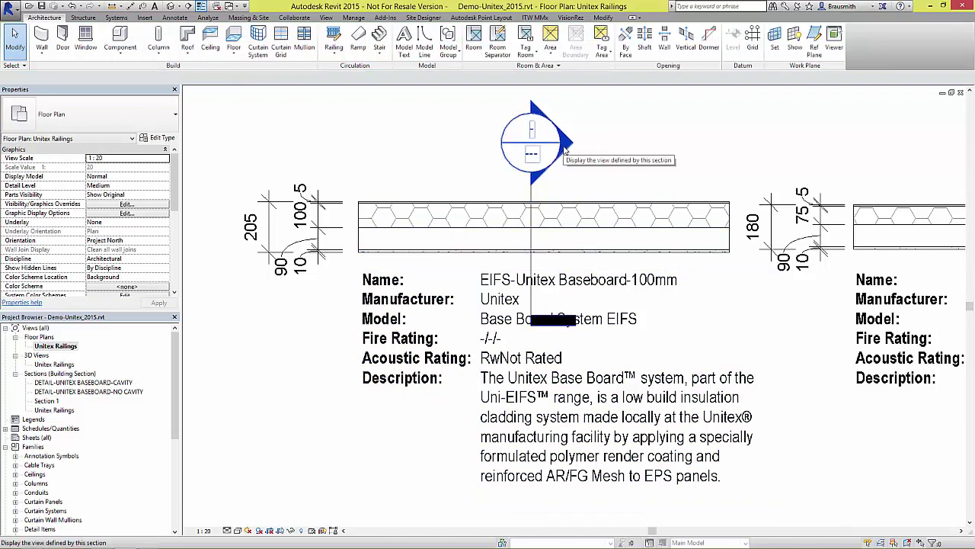
pyautogui.doubleClick(564, 144)
pyautogui.scroll(3, 552, 124)
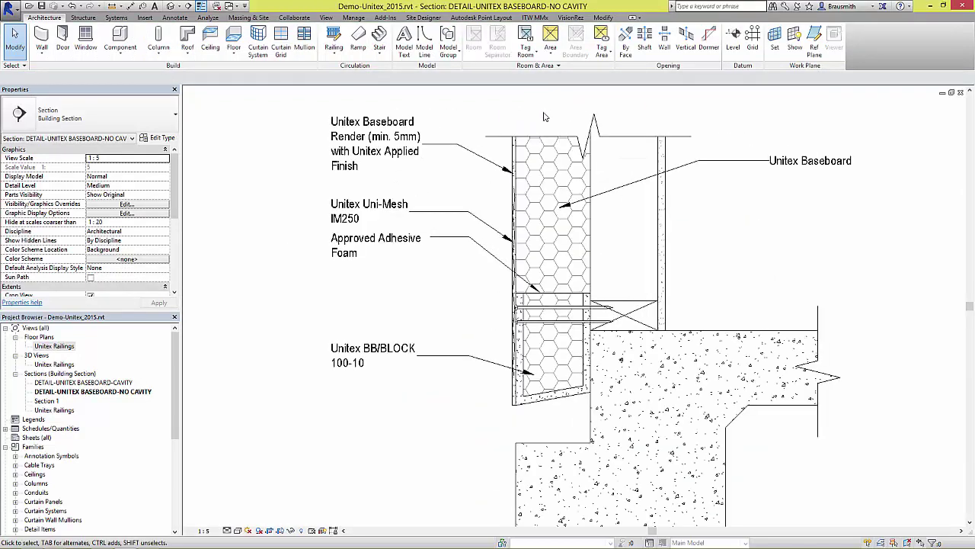